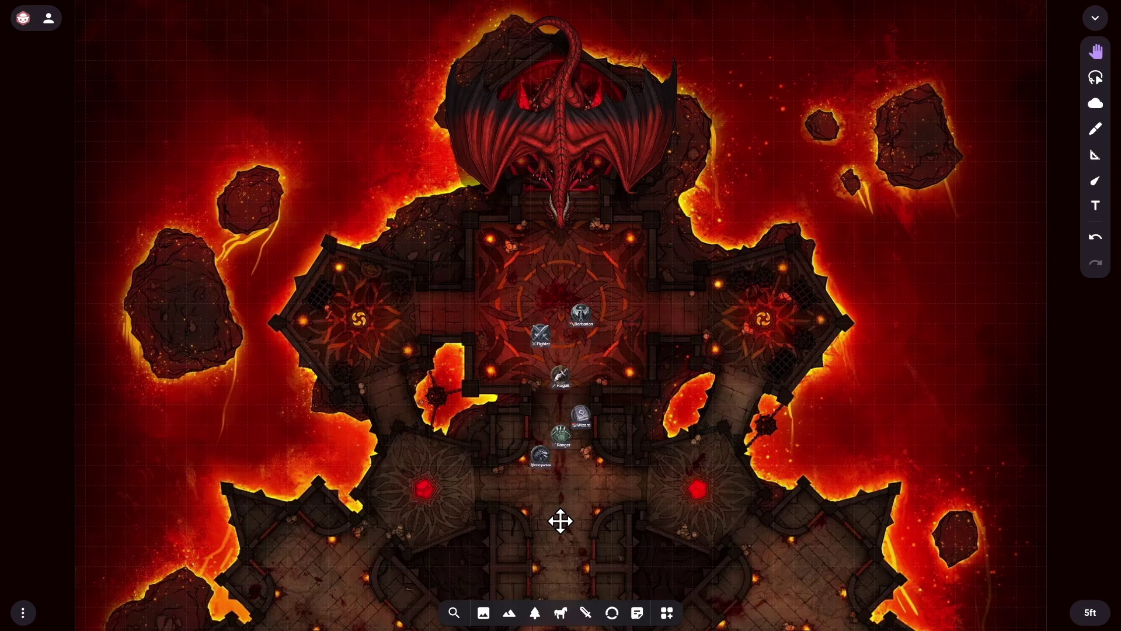
- Add weather to the lava map and set its condition to Fire
double_click(561, 521)
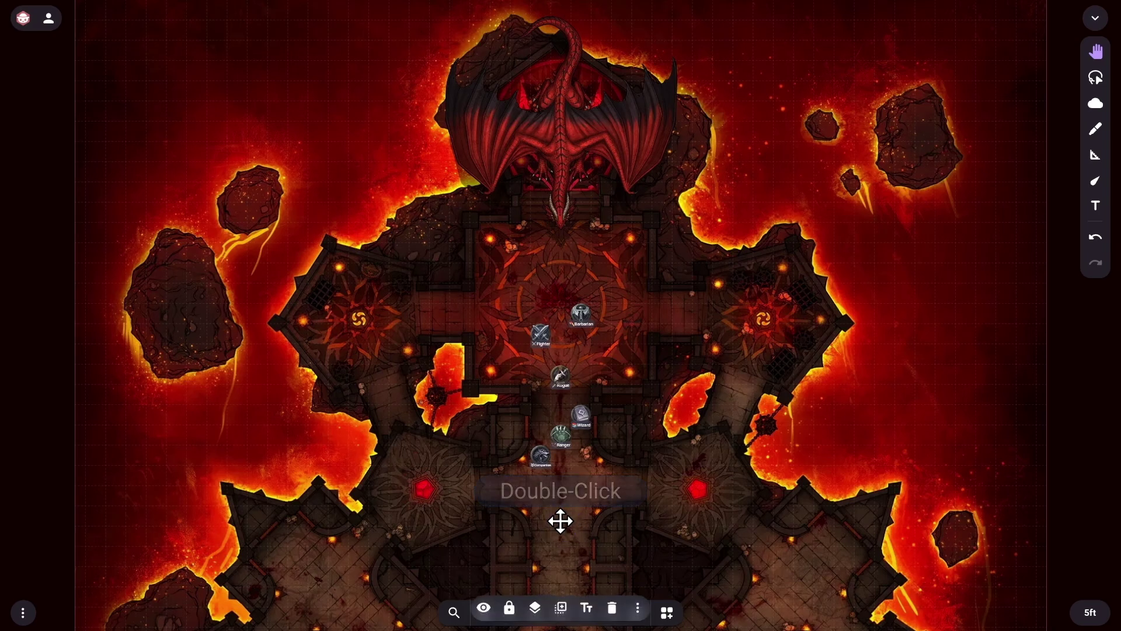
click(639, 611)
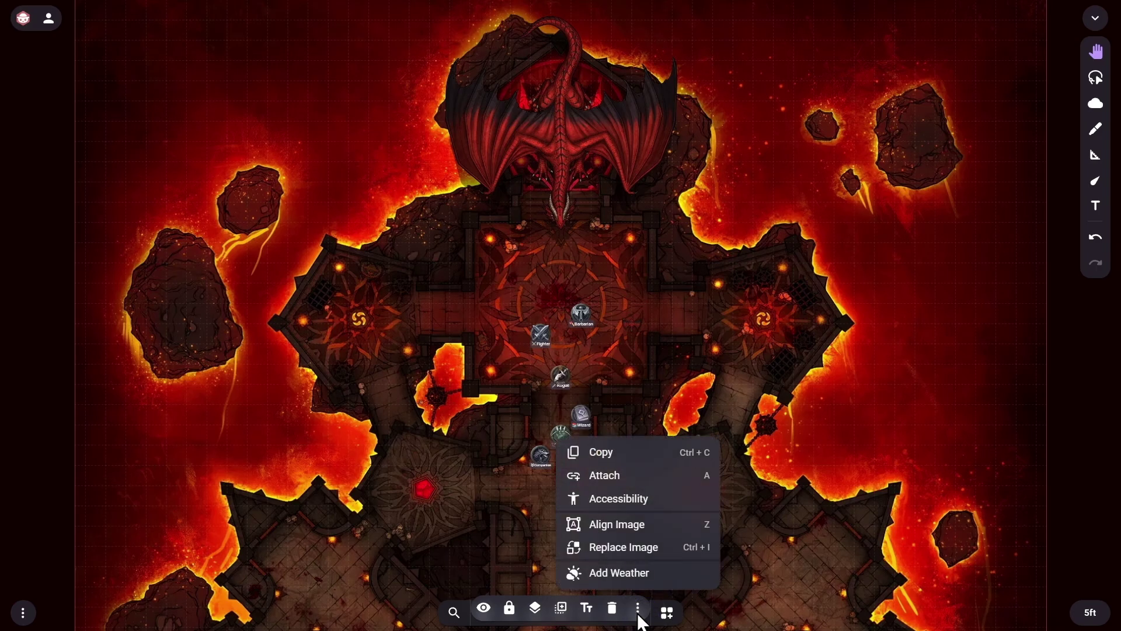
click(668, 583)
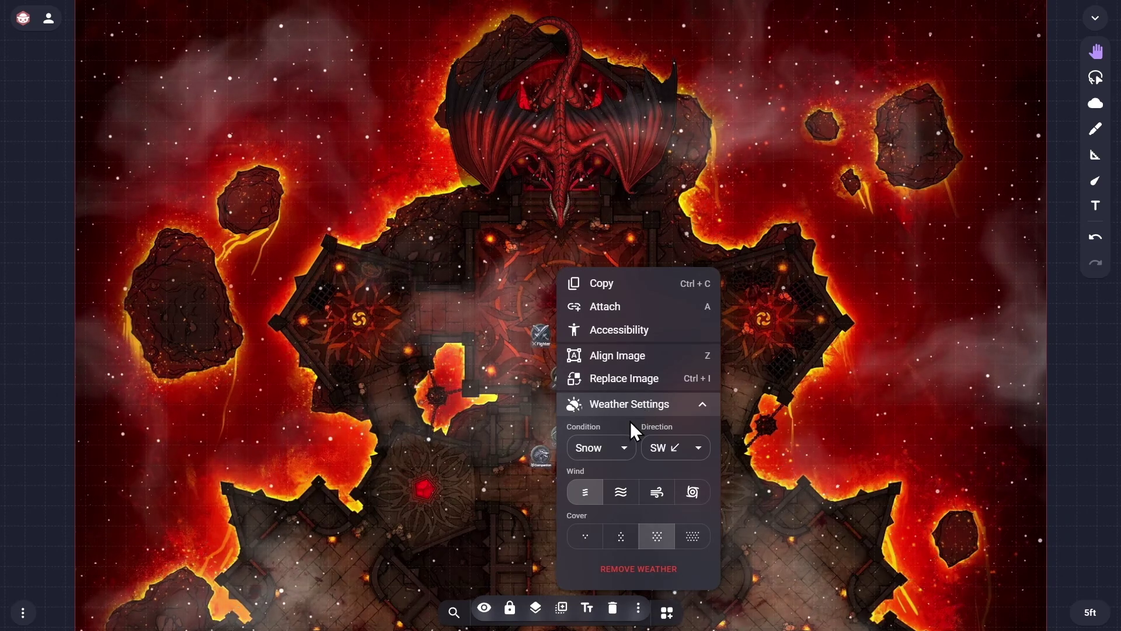
click(623, 450)
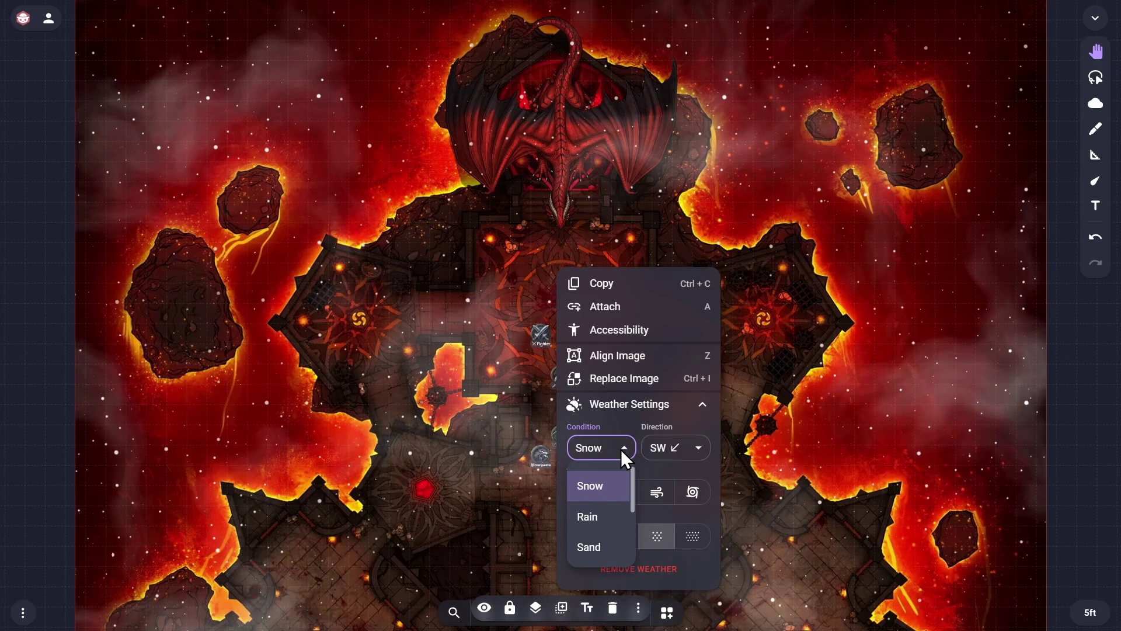
click(635, 483)
drag(633, 476, 634, 527)
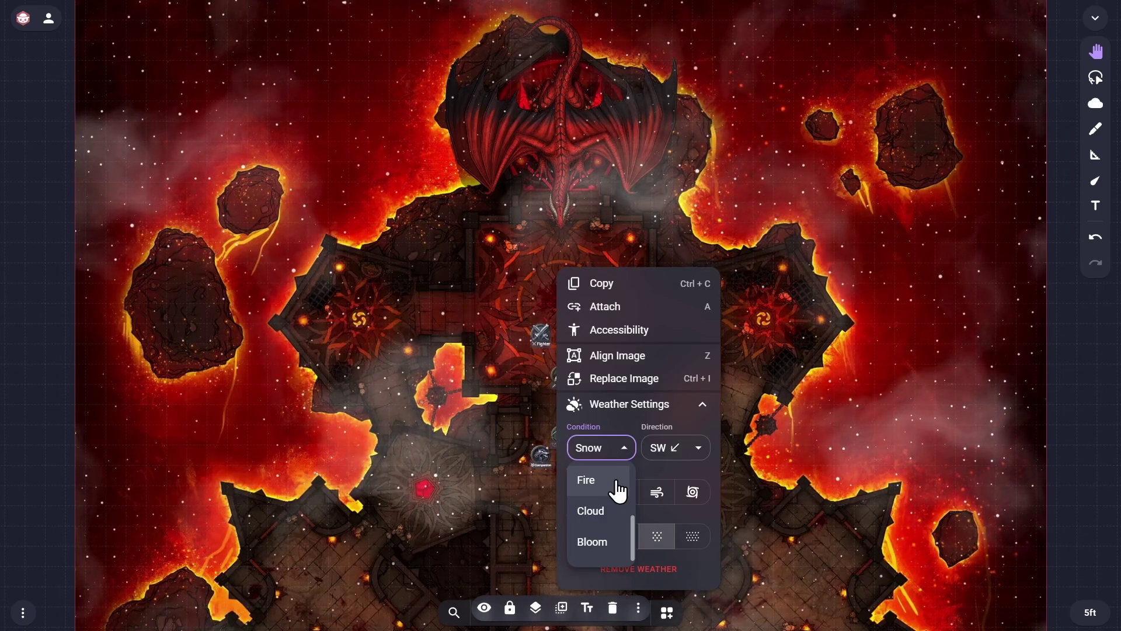
click(619, 492)
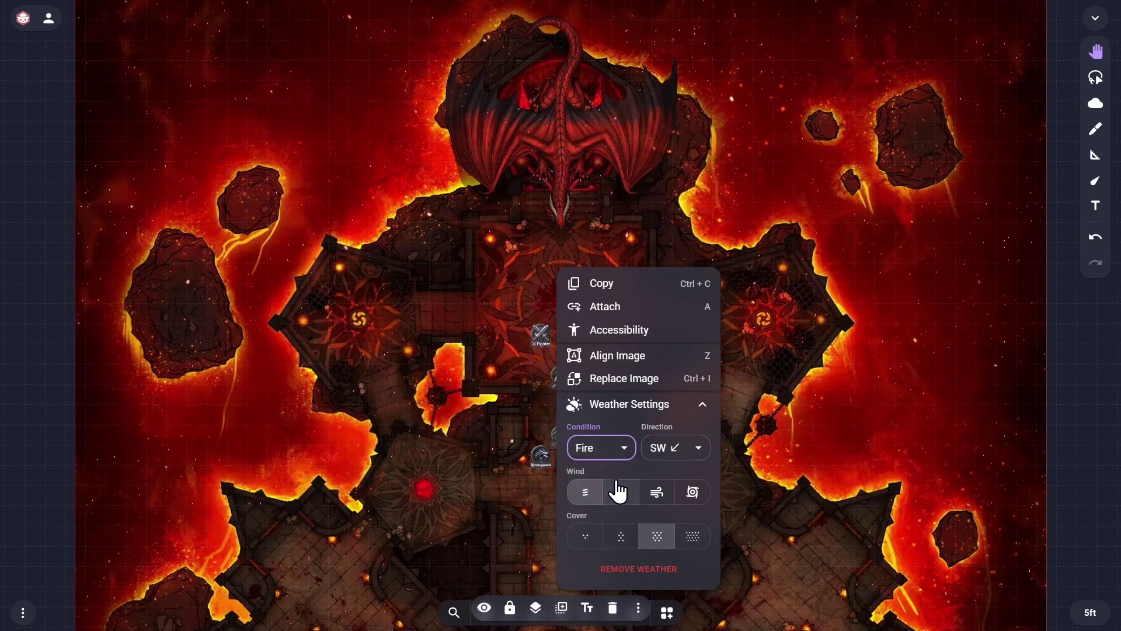
- Set the direction of the lava map's Fire weather to North
click(699, 449)
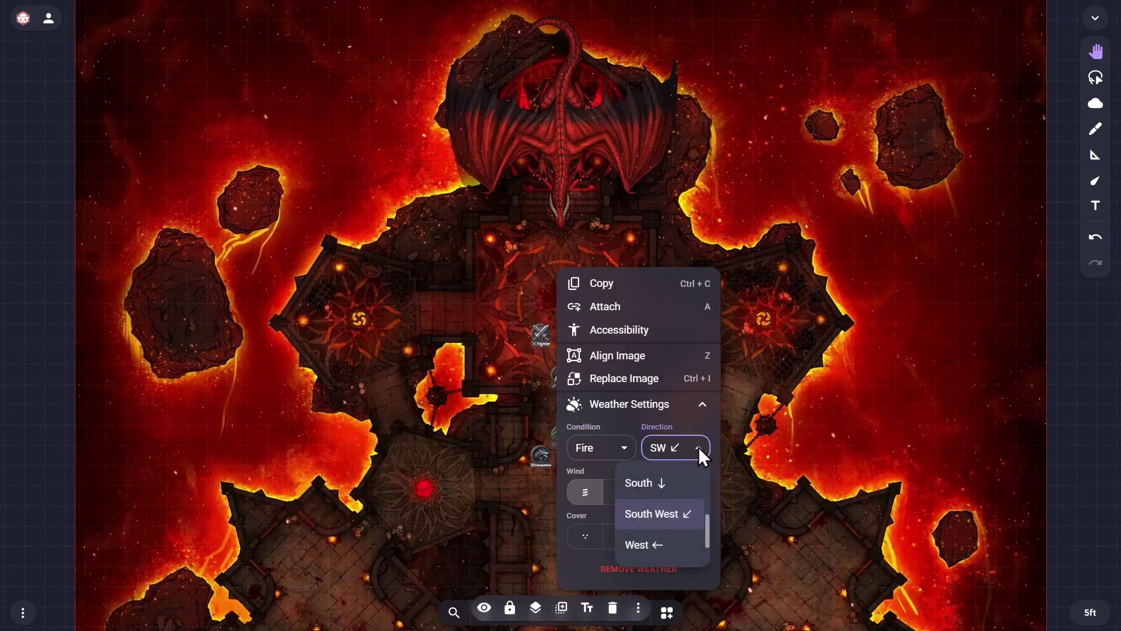
drag(708, 529, 707, 478)
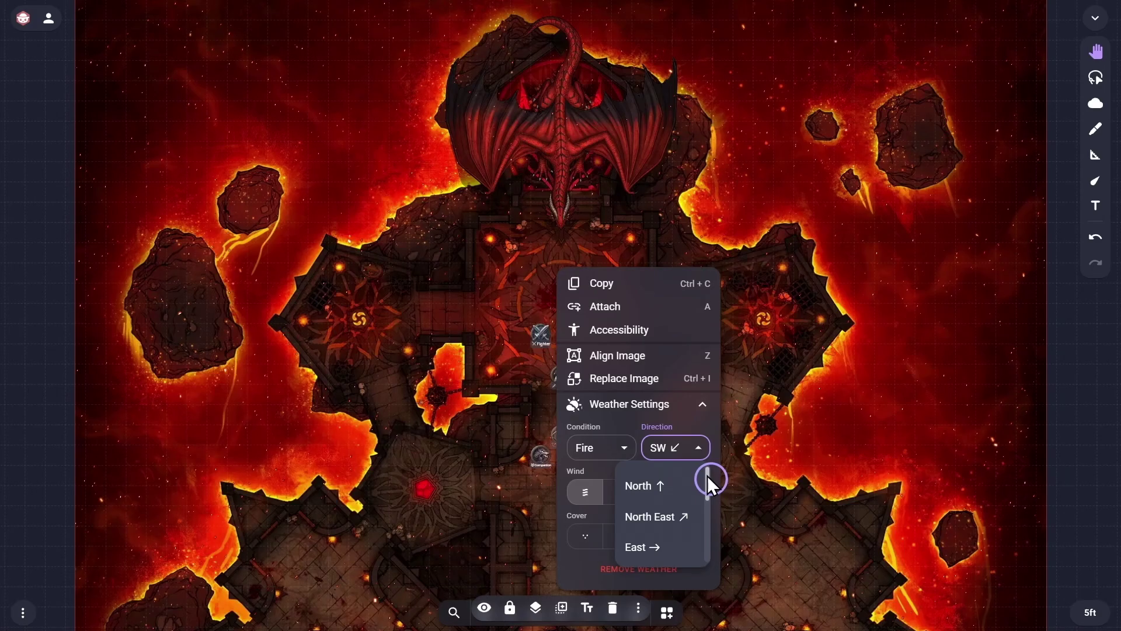
mouse_move(706, 475)
mouse_down()
mouse_move(706, 549)
mouse_move(706, 471)
mouse_up()
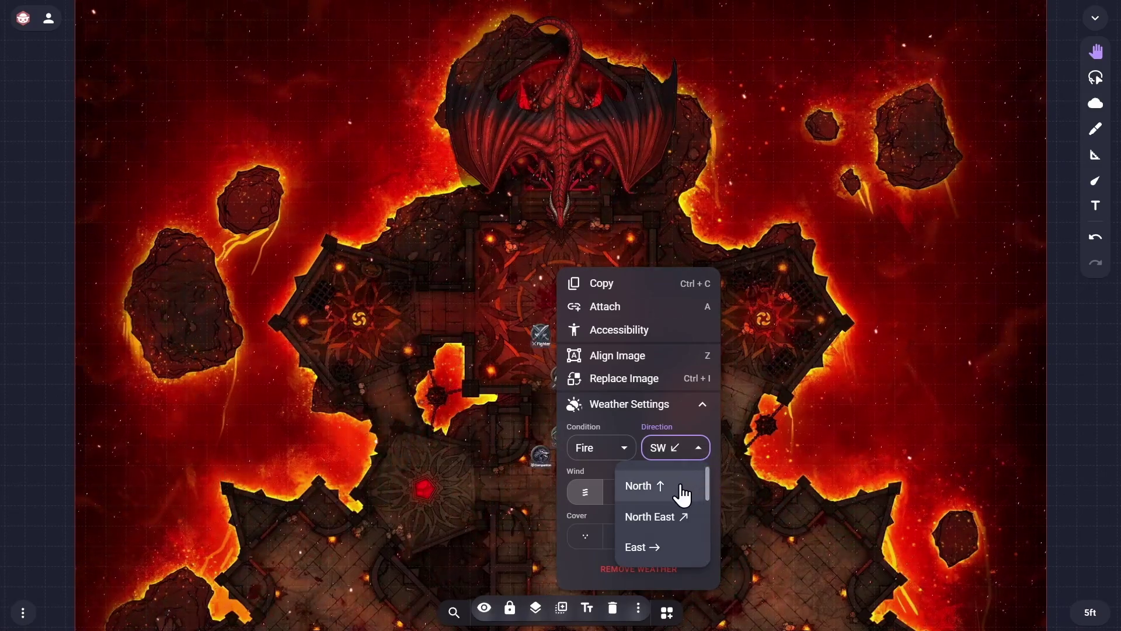
click(684, 496)
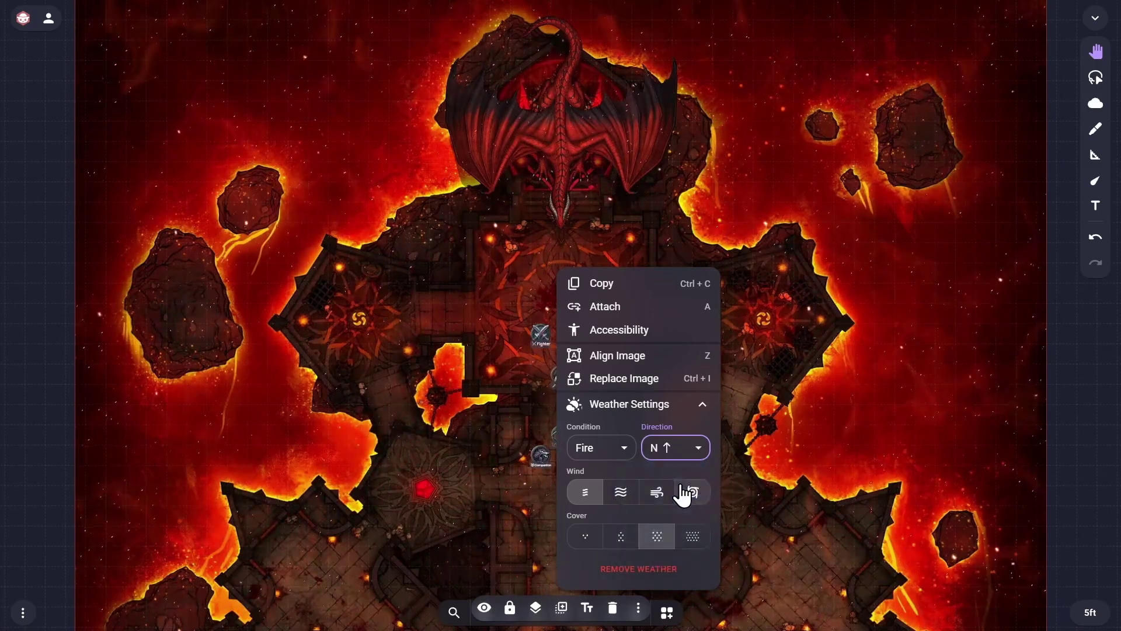
- Try the wind and cover levels of the Fire weather, settling on the third level for both
click(622, 494)
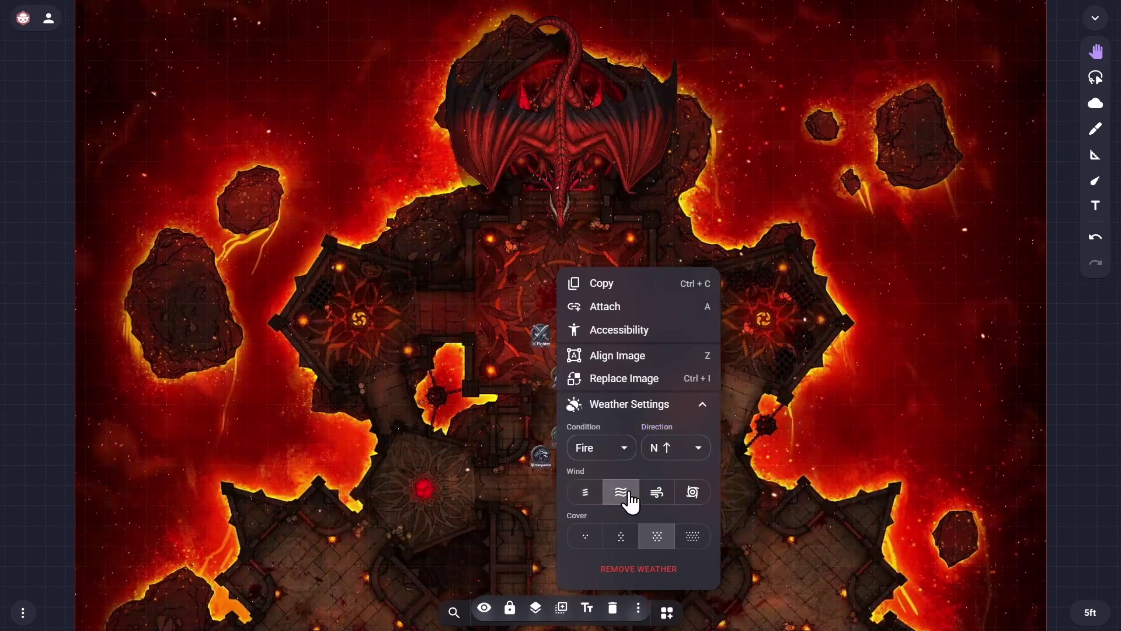
click(657, 495)
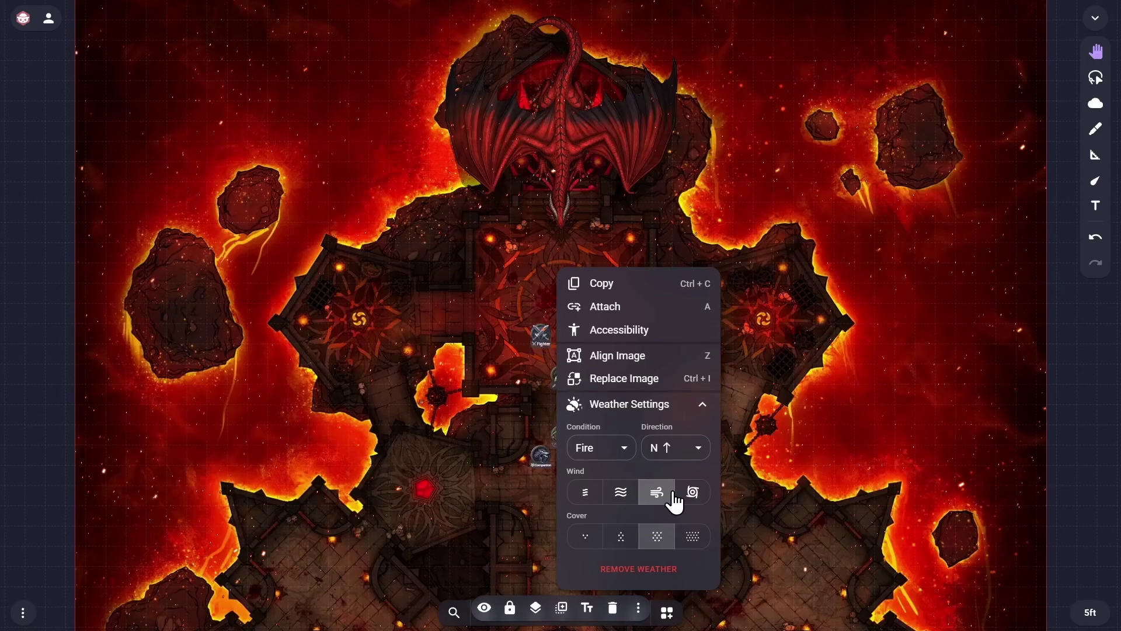
click(694, 496)
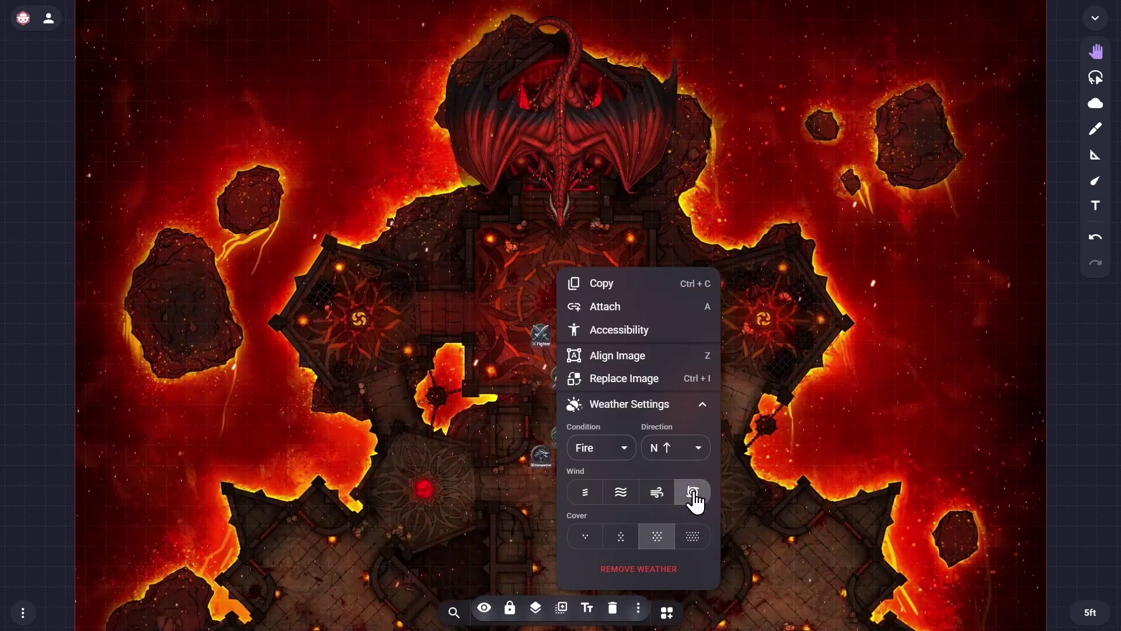
click(656, 496)
click(584, 544)
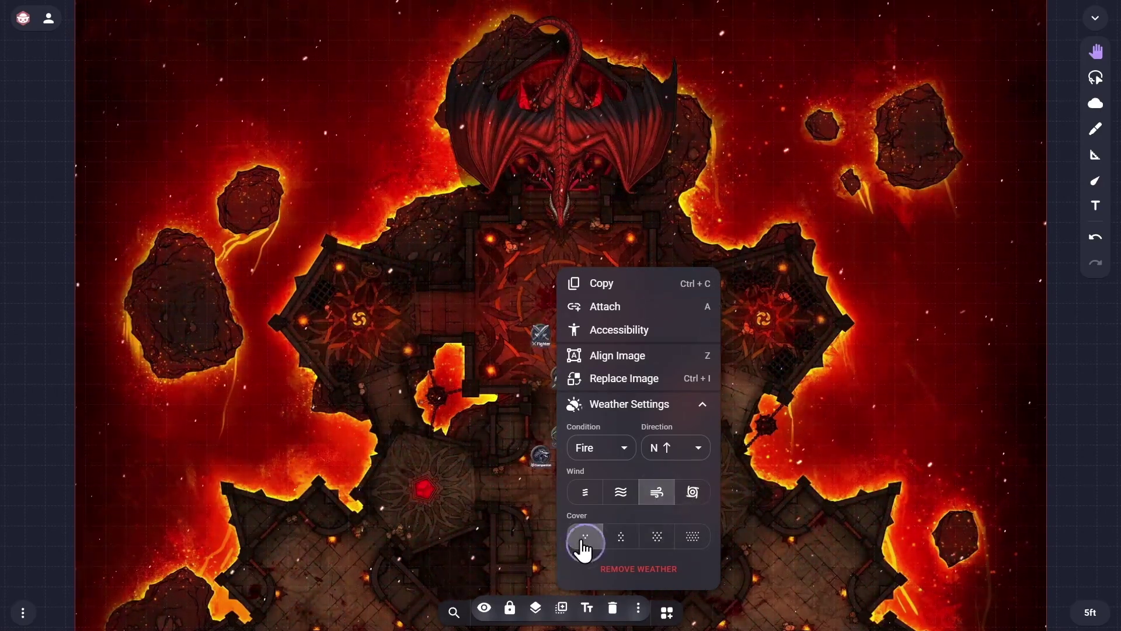
click(623, 544)
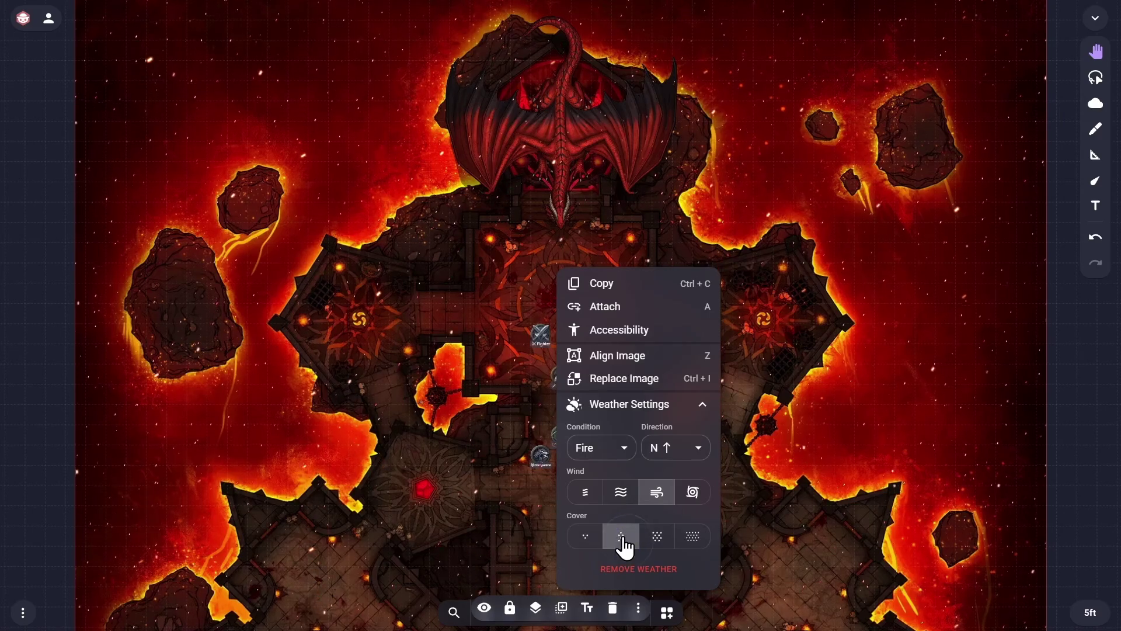
click(659, 544)
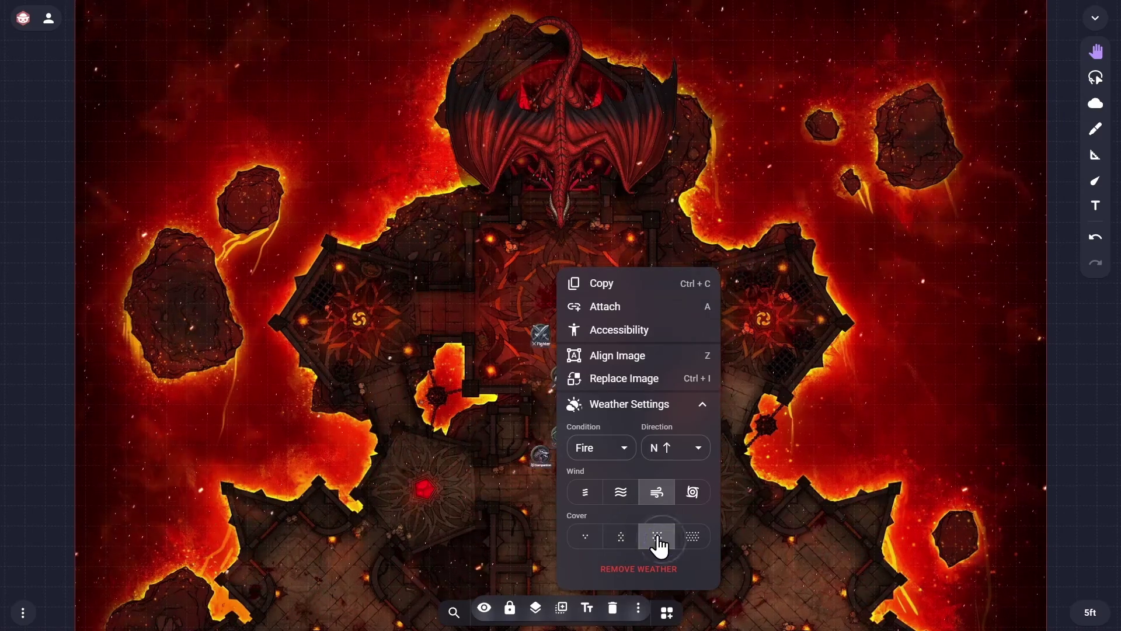
click(696, 543)
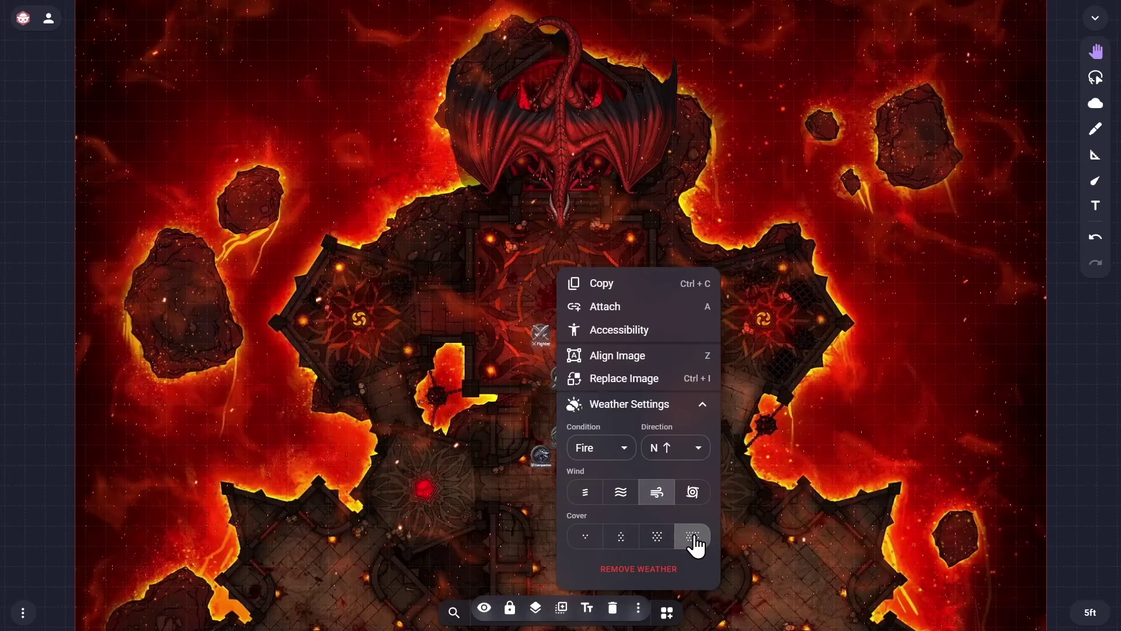
click(660, 544)
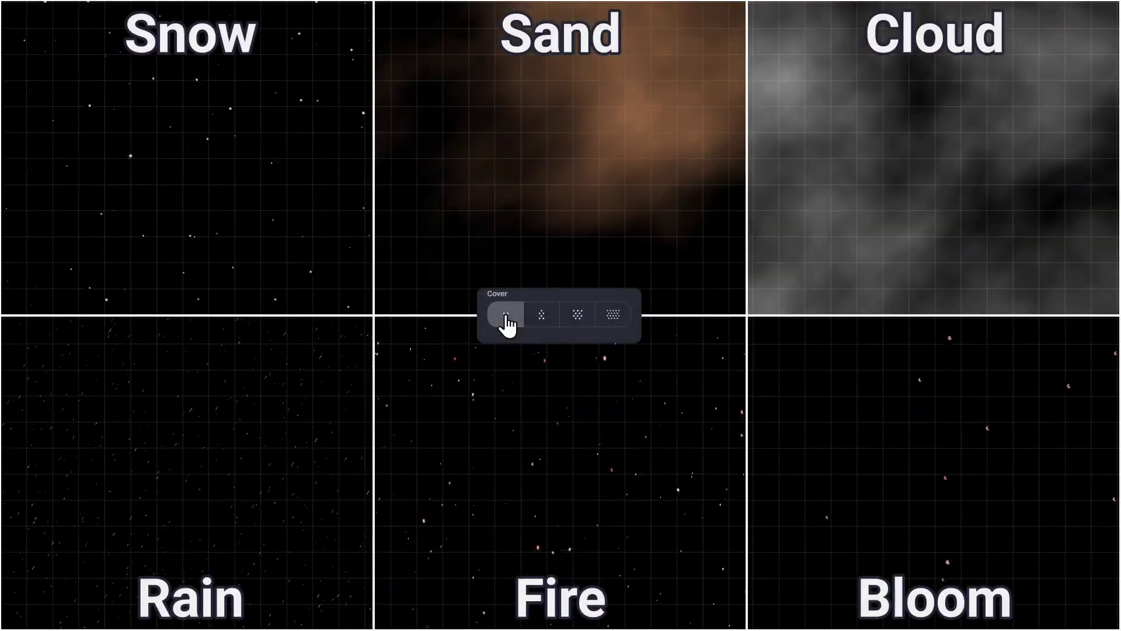
click(543, 318)
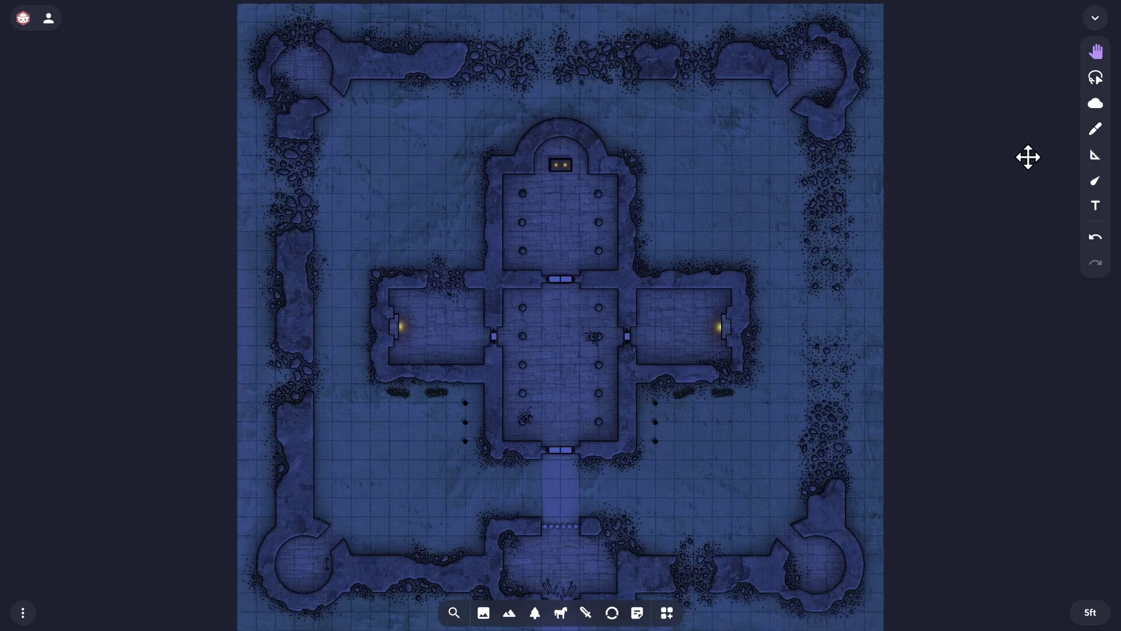
- Draw rectangles over the ruin's upper chamber and central hall, plus a small one bridging the doorway between them
click(1097, 131)
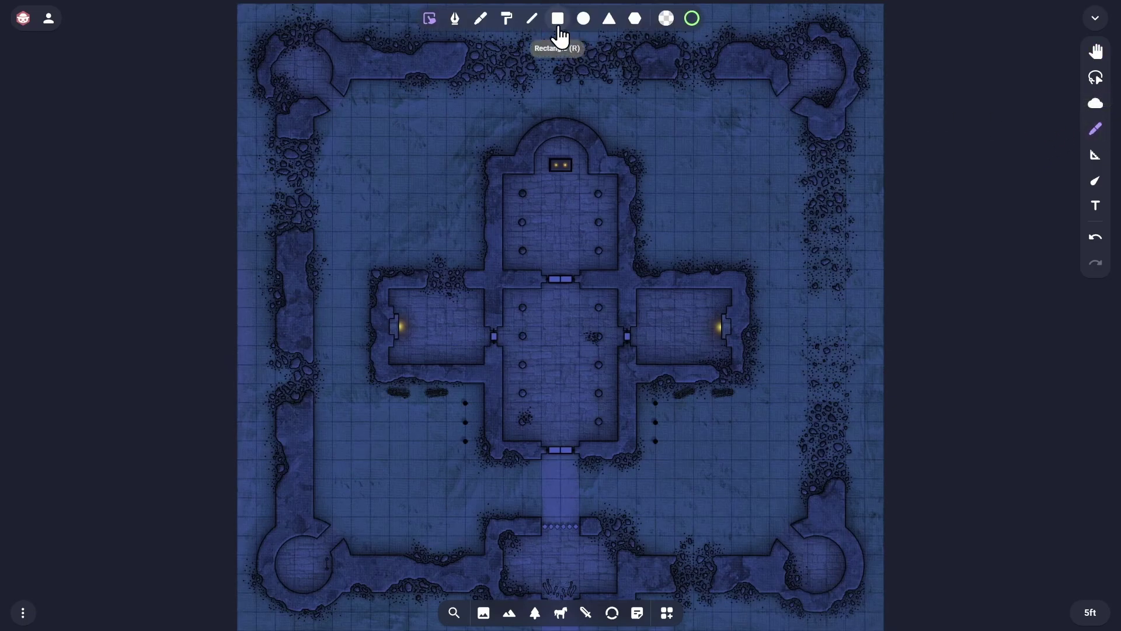
click(558, 24)
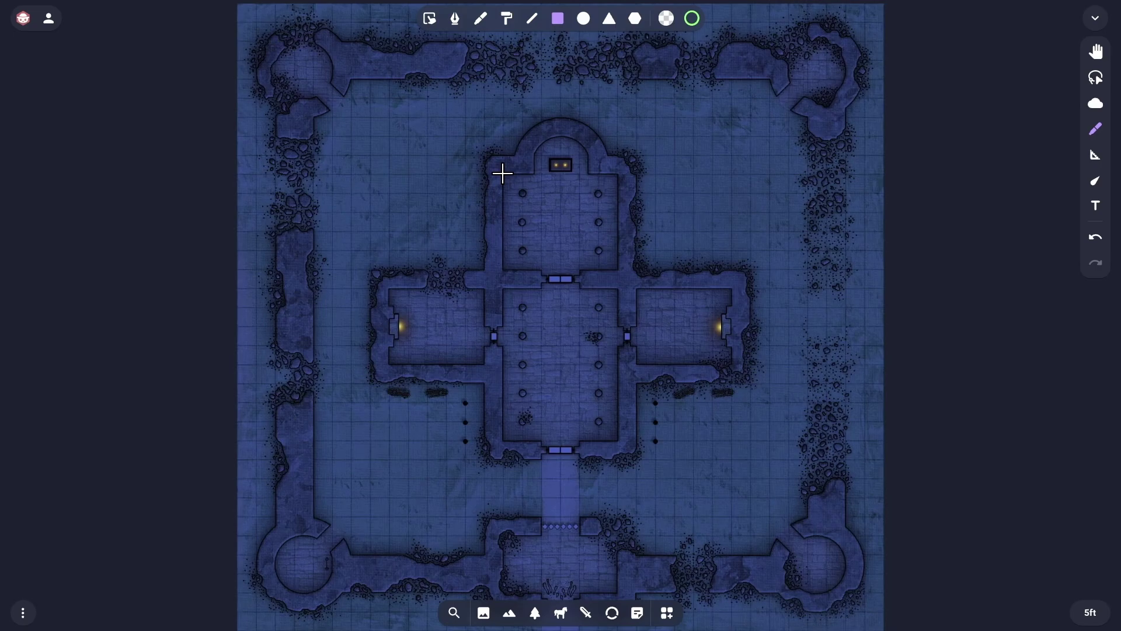
drag(502, 173, 616, 273)
drag(502, 288, 618, 442)
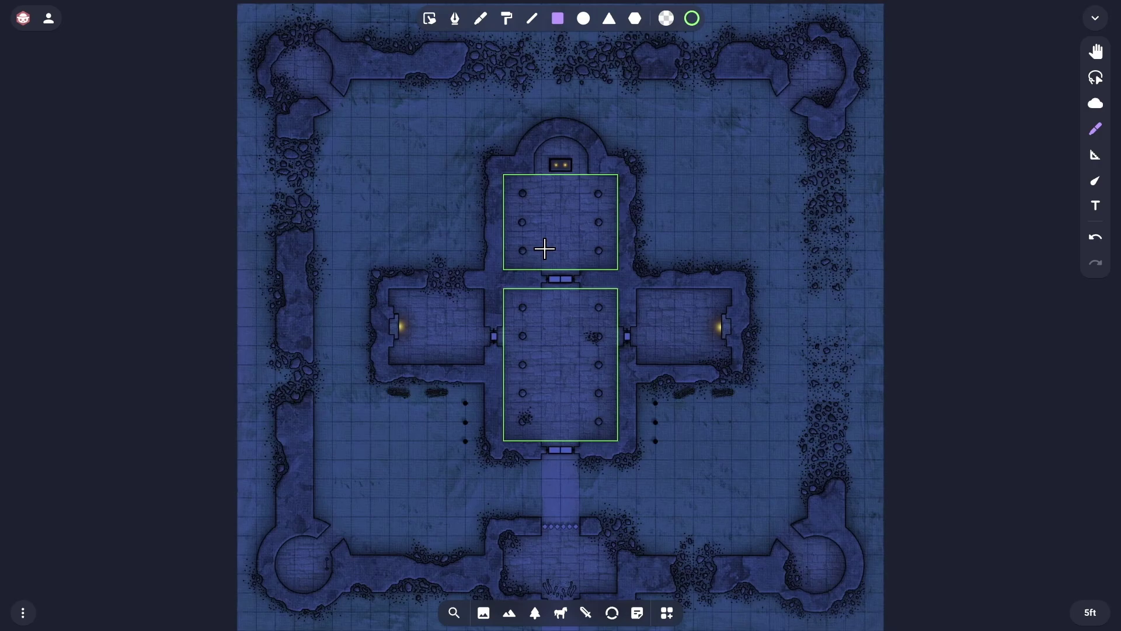
drag(542, 250, 581, 307)
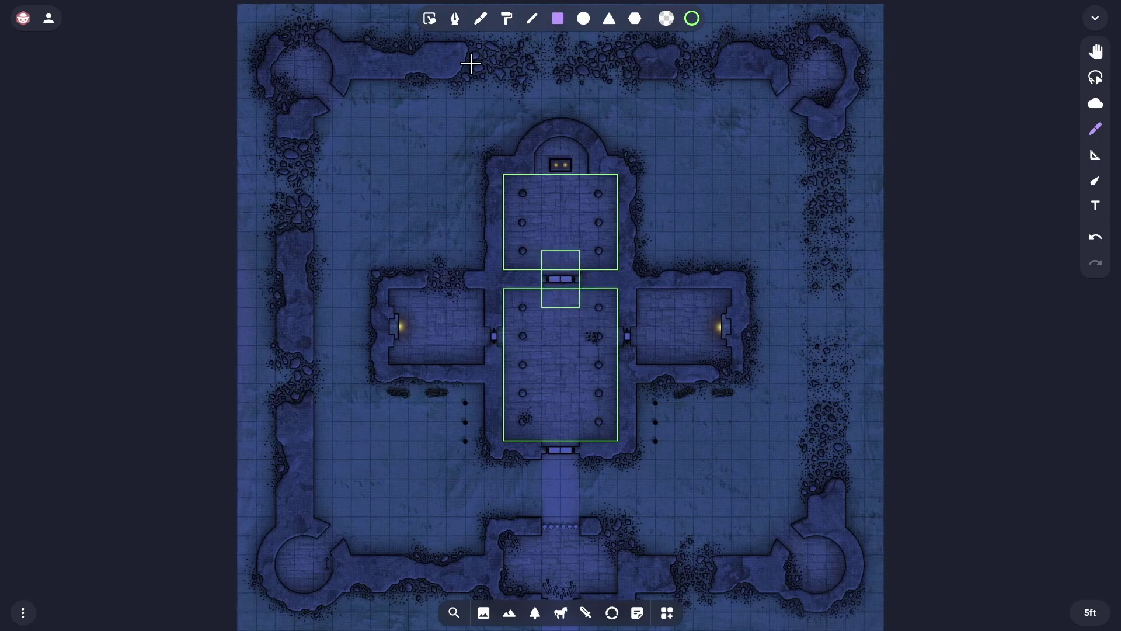
- Draw a circle over the rounded apse and a small rectangle reaching the southern doorway of the central hall
click(583, 19)
drag(561, 162, 559, 135)
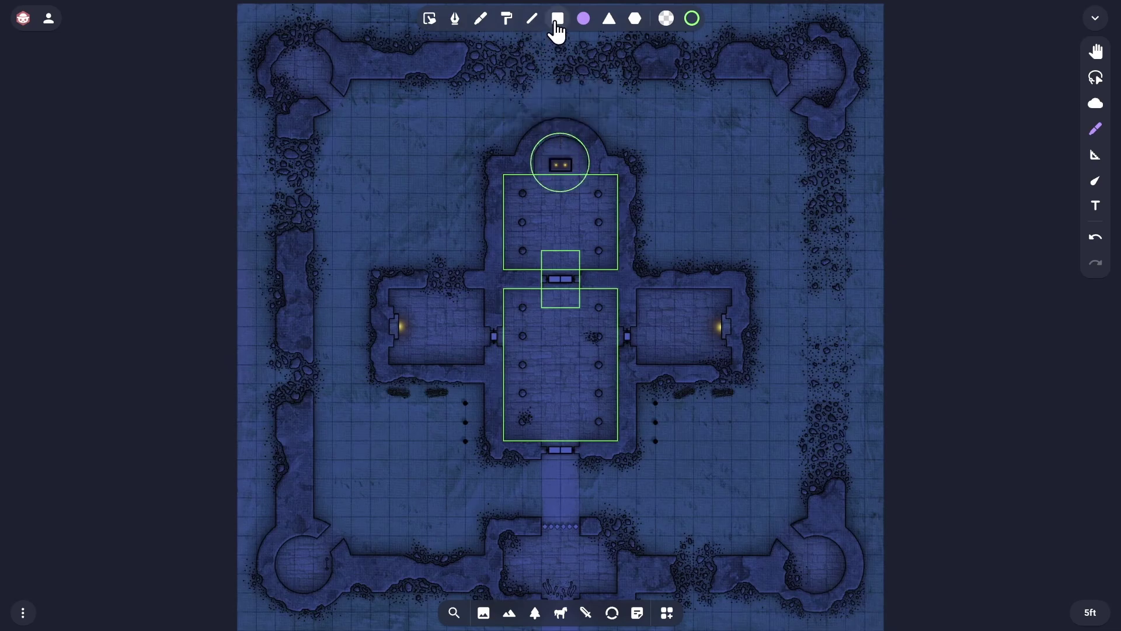
click(558, 18)
drag(540, 401, 577, 446)
key(ctrl)
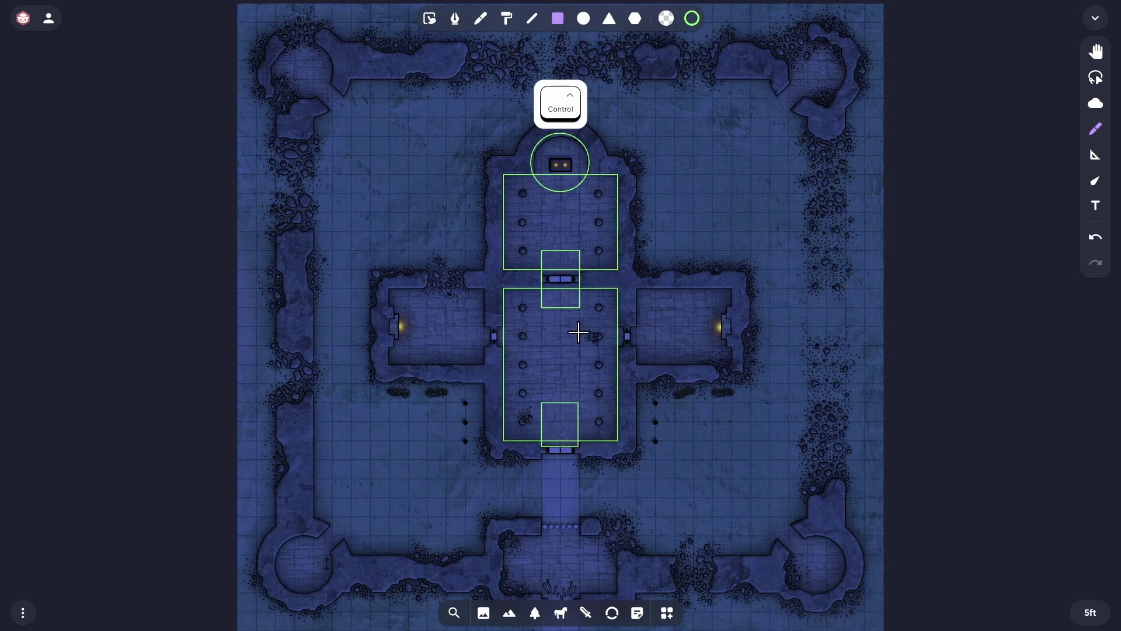
- Select all the drawn rectangles and the circle and merge them into a single outline
click(429, 19)
drag(444, 62, 656, 472)
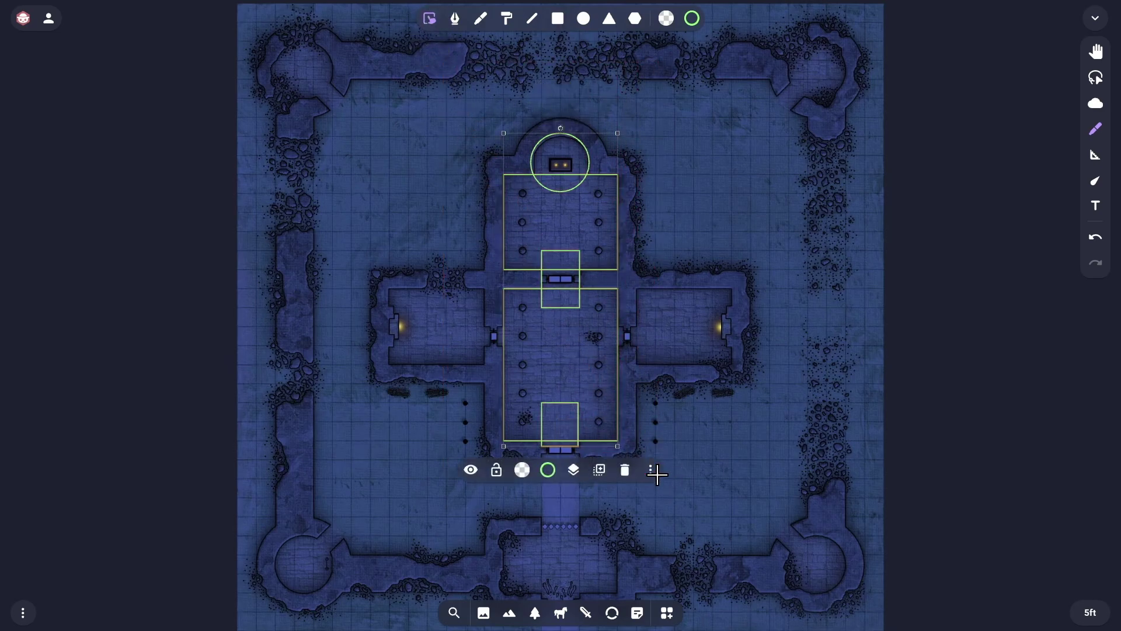
click(649, 471)
click(642, 412)
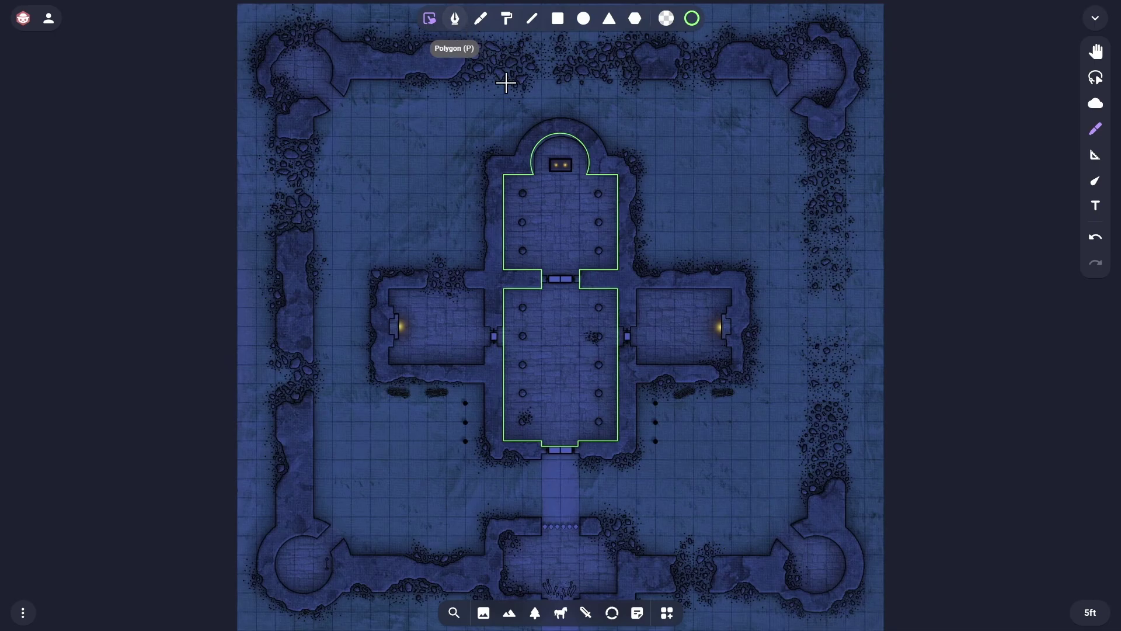
- Move the merged room outline to the Map layer
click(619, 235)
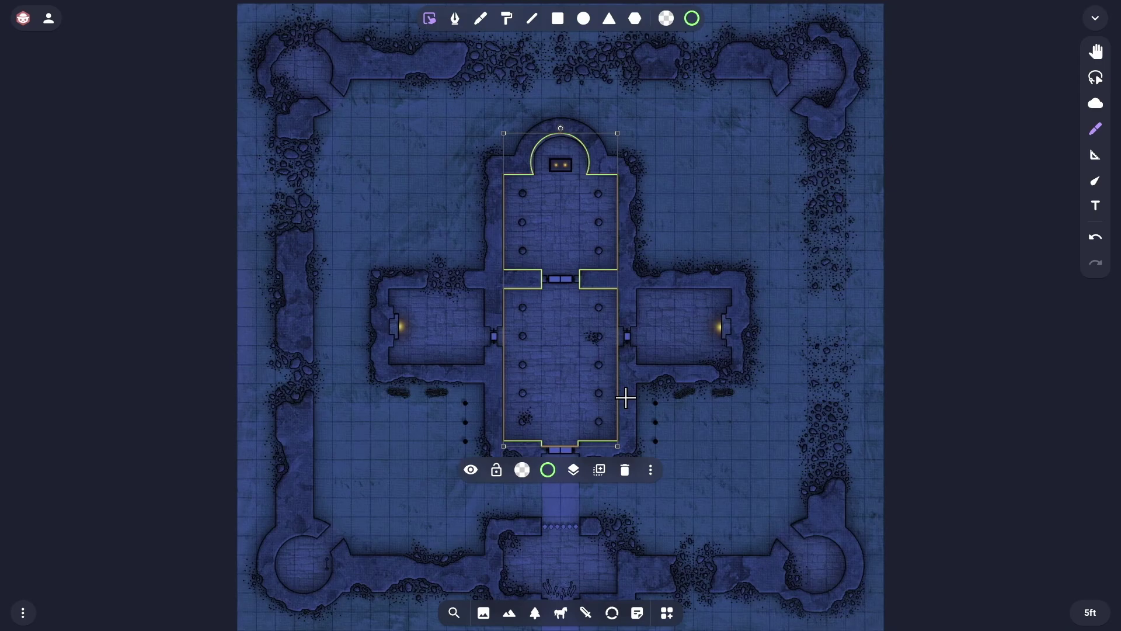
click(574, 470)
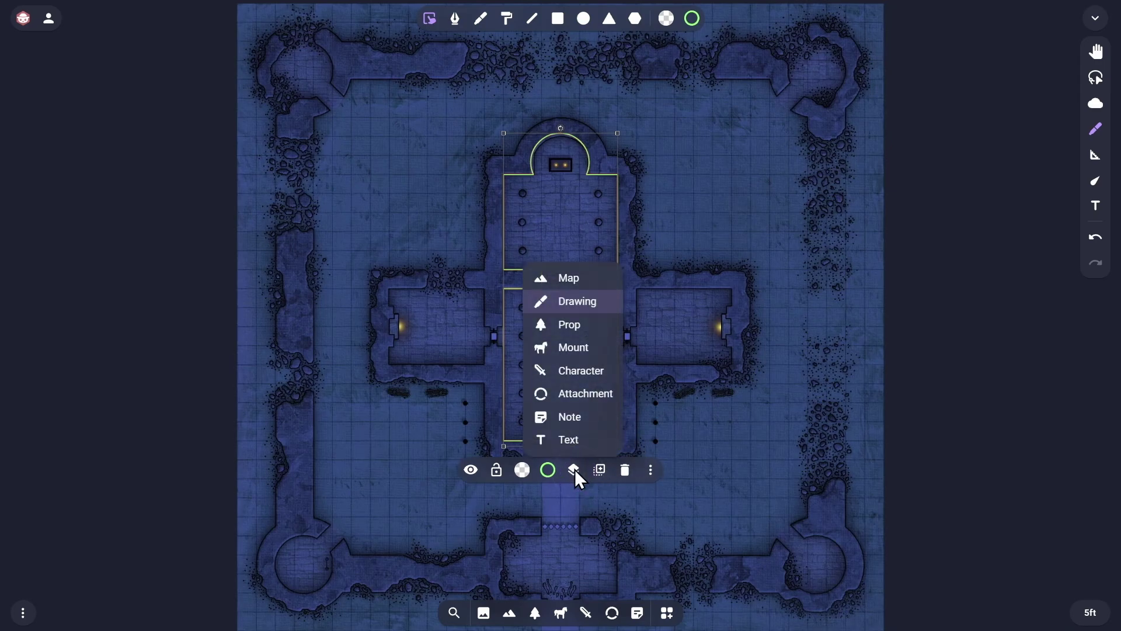
click(572, 280)
- Add weather to the merged room outline and set its condition to Cloud
click(649, 471)
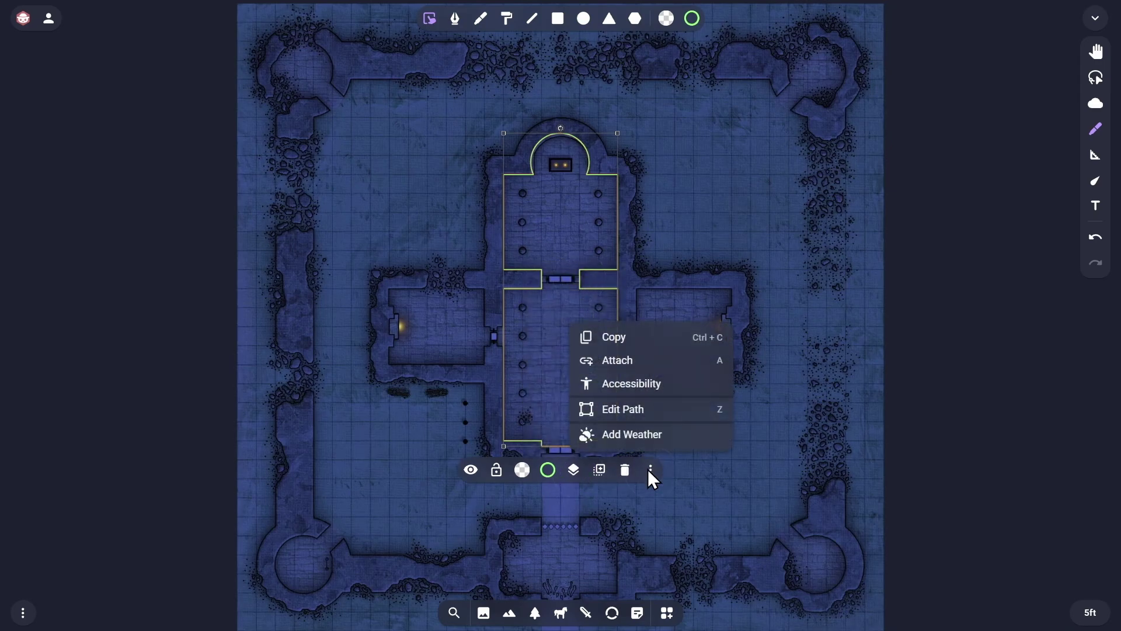
click(650, 435)
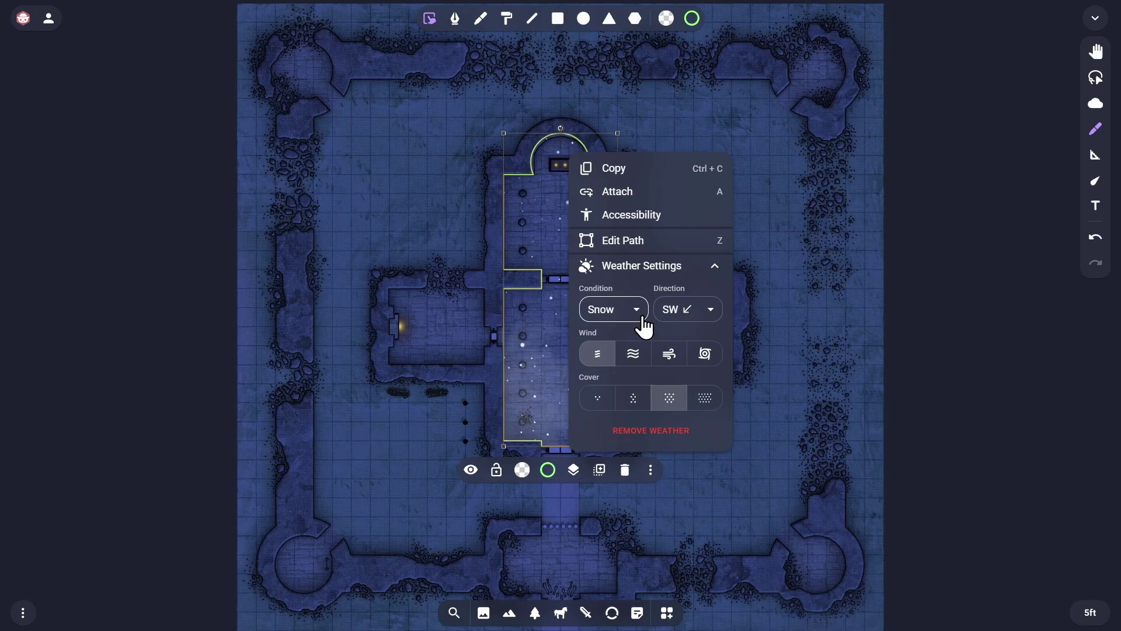
click(639, 309)
scroll(621, 397, down, 2)
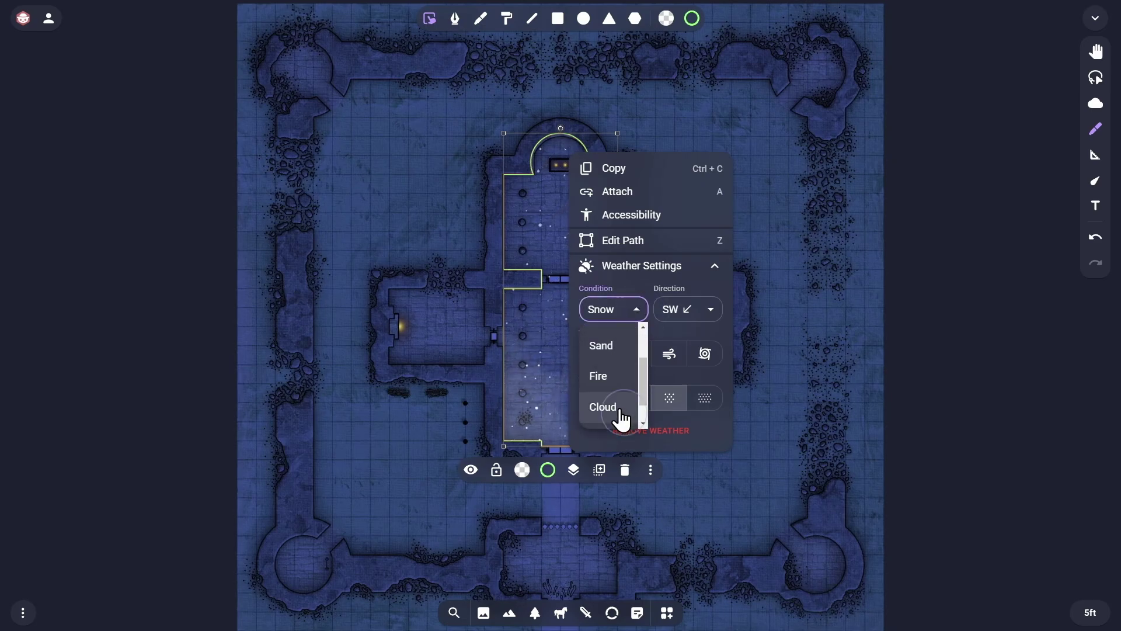
click(622, 409)
- Set the Cloud weather's direction to South, with both wind and cover at the second level
click(709, 310)
click(677, 346)
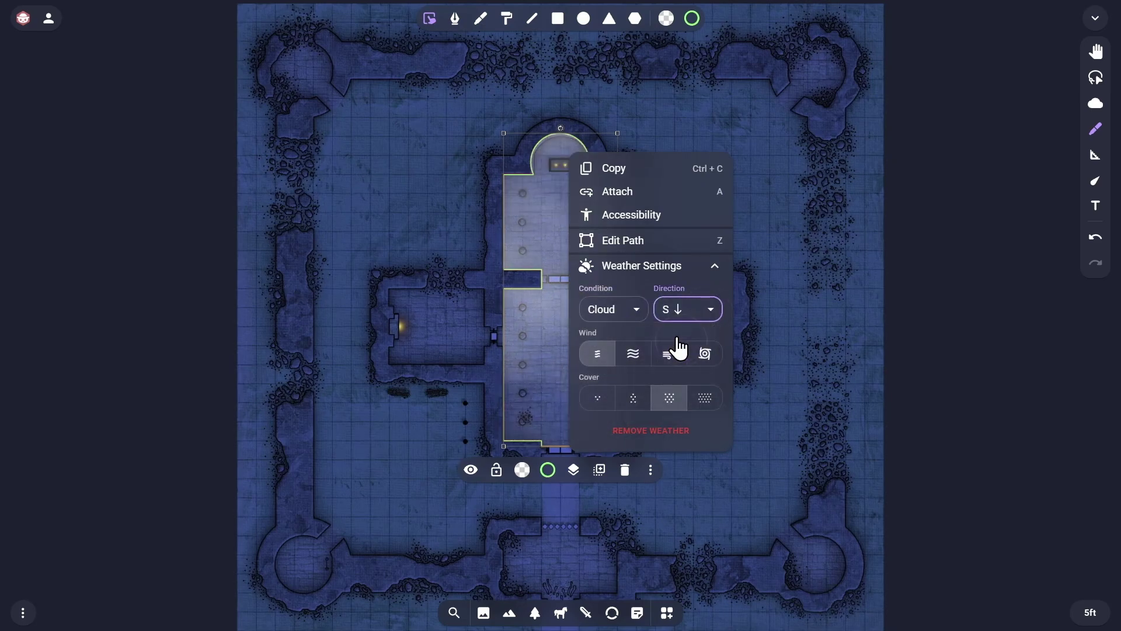
click(633, 353)
click(633, 399)
click(757, 409)
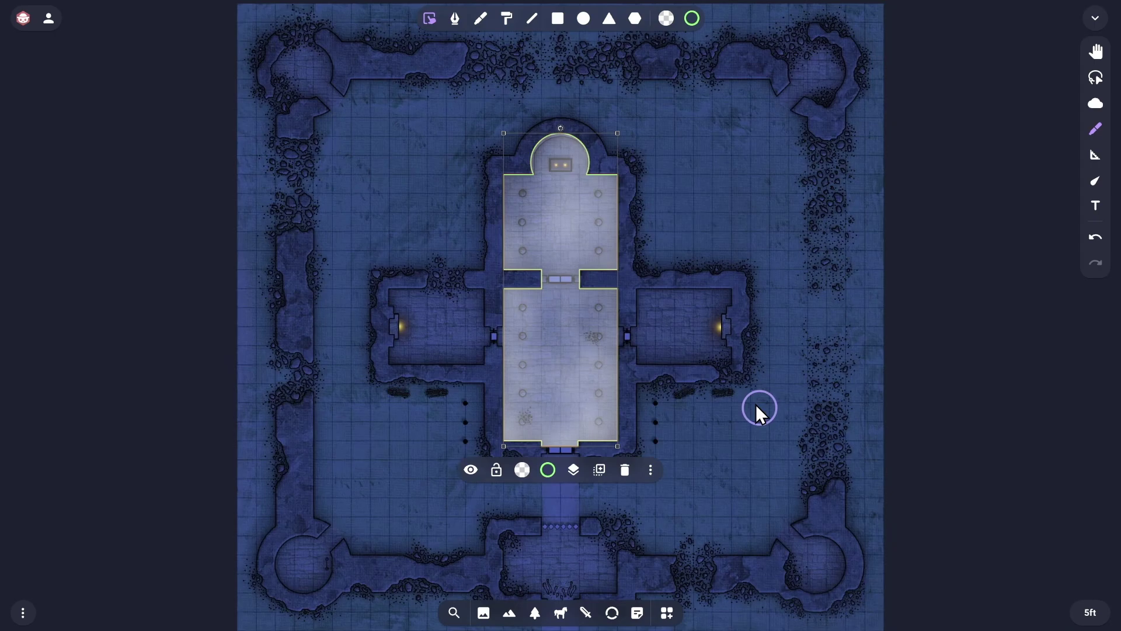
click(756, 404)
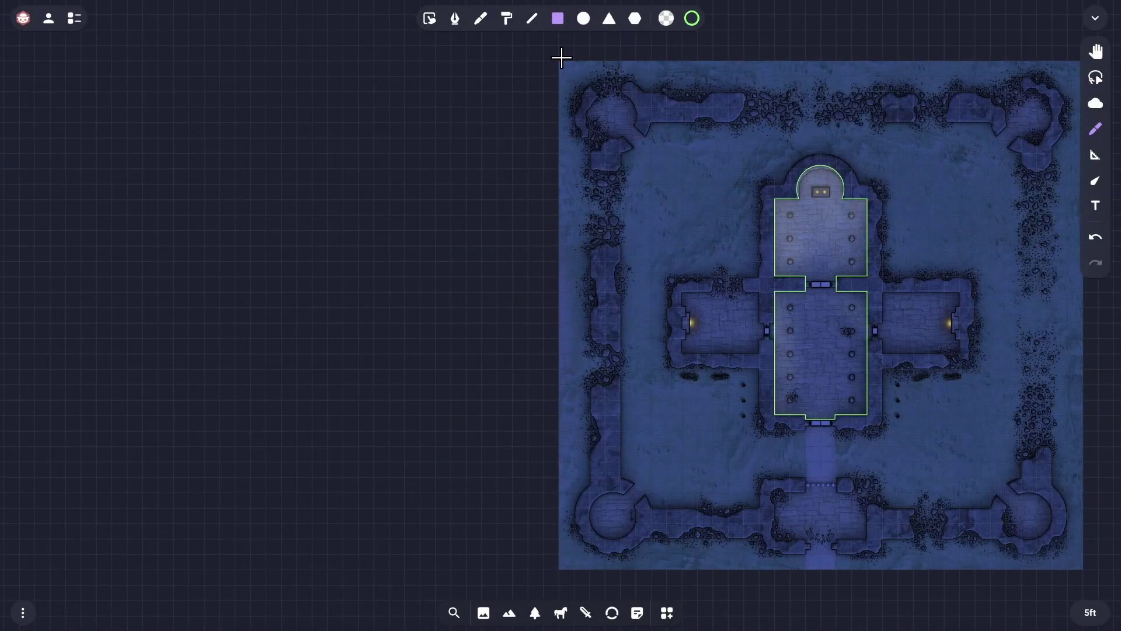
- Draw a rectangle covering the entire map and move it to the Map layer
drag(559, 60, 1082, 571)
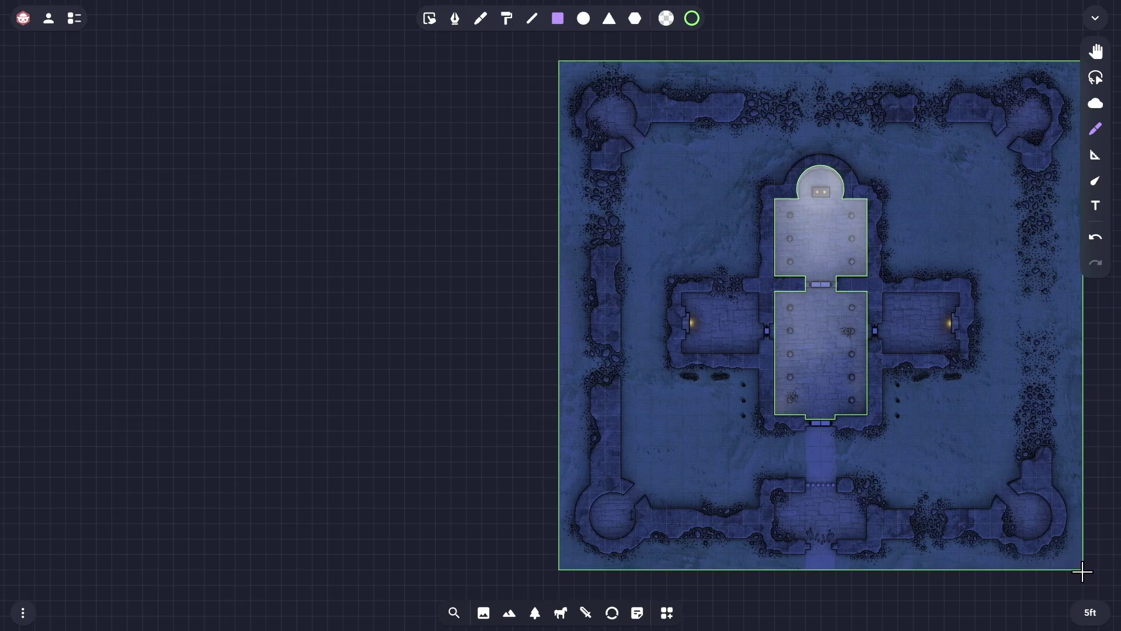
click(430, 23)
click(560, 118)
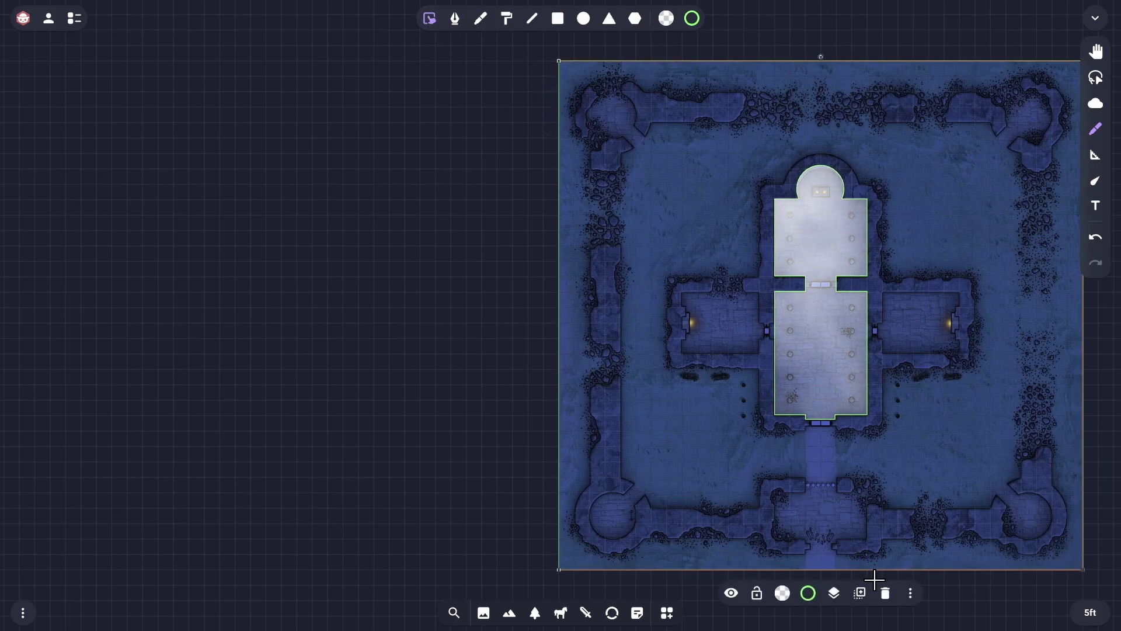
click(833, 593)
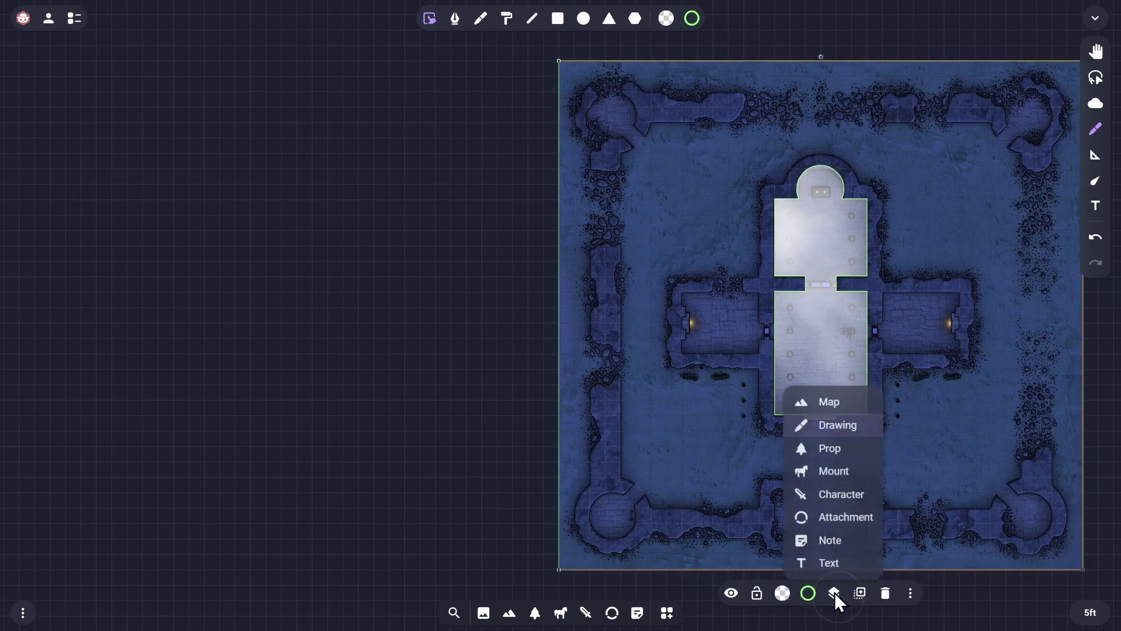
click(785, 408)
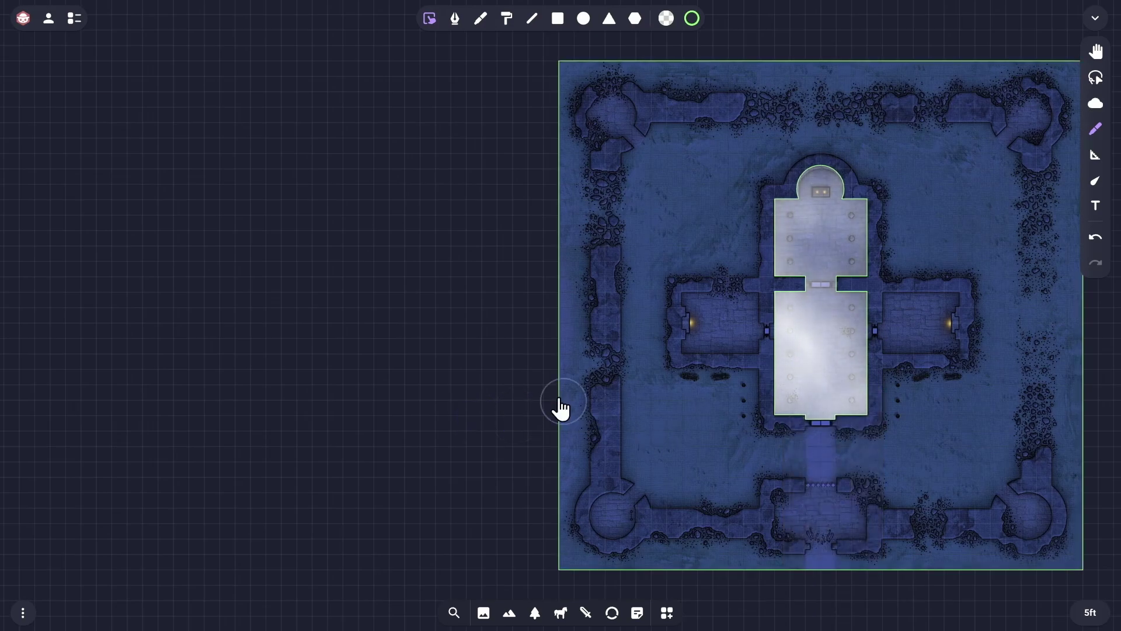
- Beside the map, trim the room outline out of the map-sized rectangle and return the Cloud outline to its rooms
drag(560, 409, 35, 401)
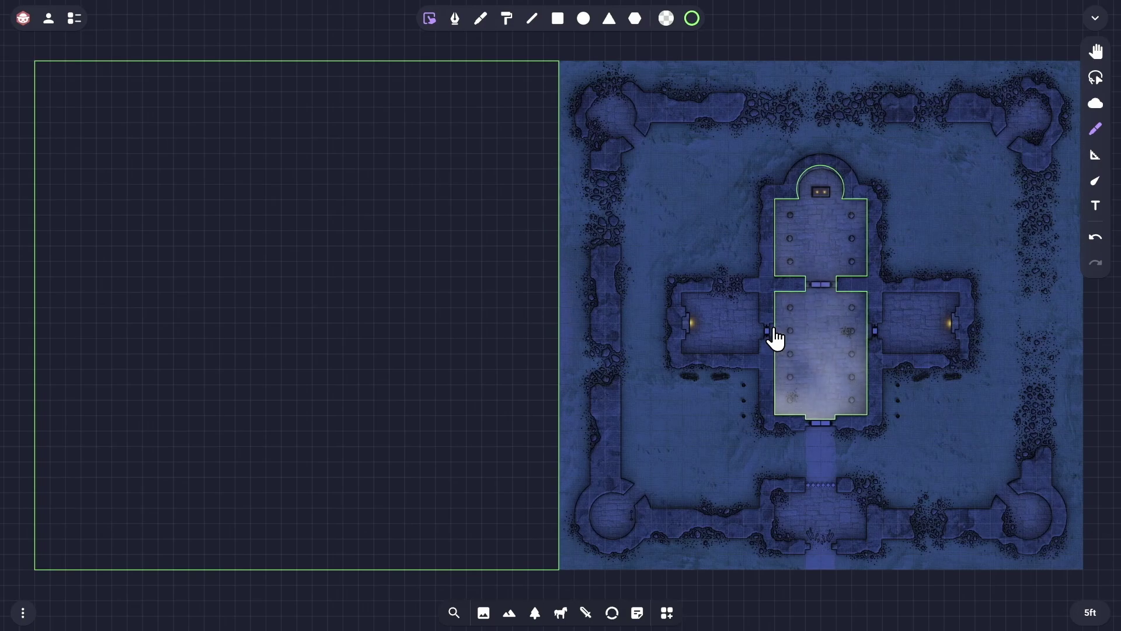
drag(776, 339, 252, 338)
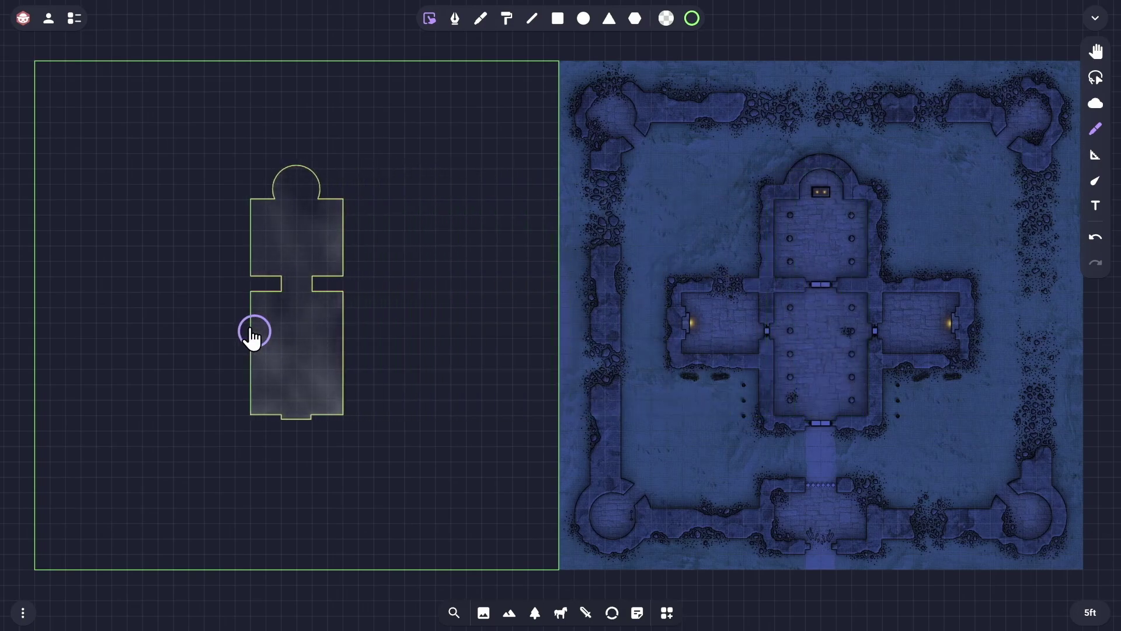
drag(19, 46, 578, 582)
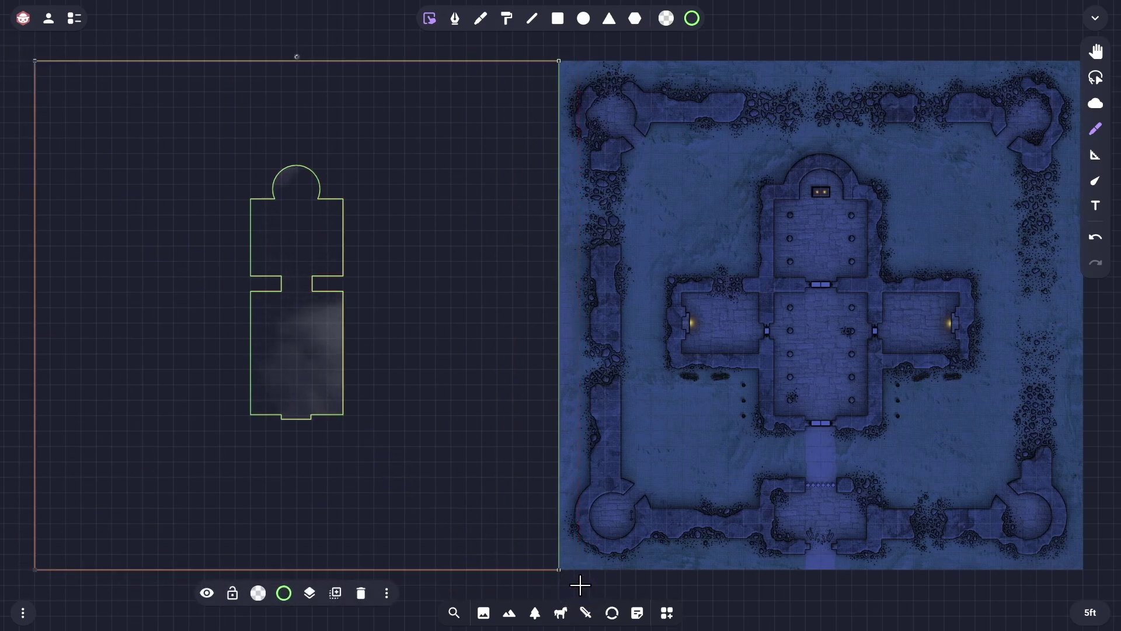
click(387, 593)
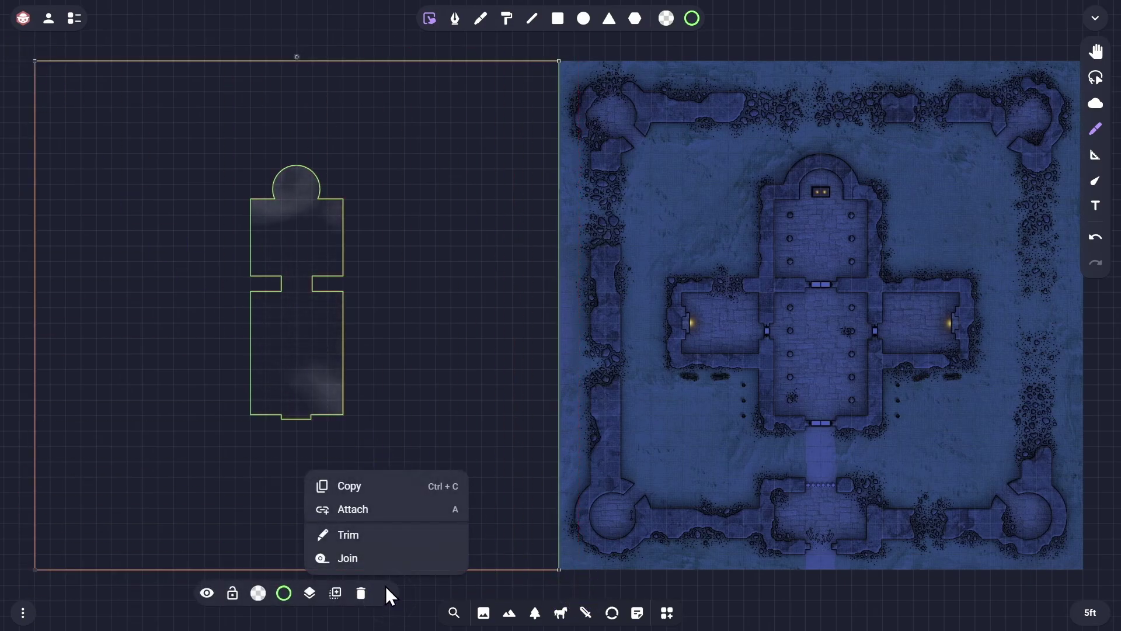
click(386, 547)
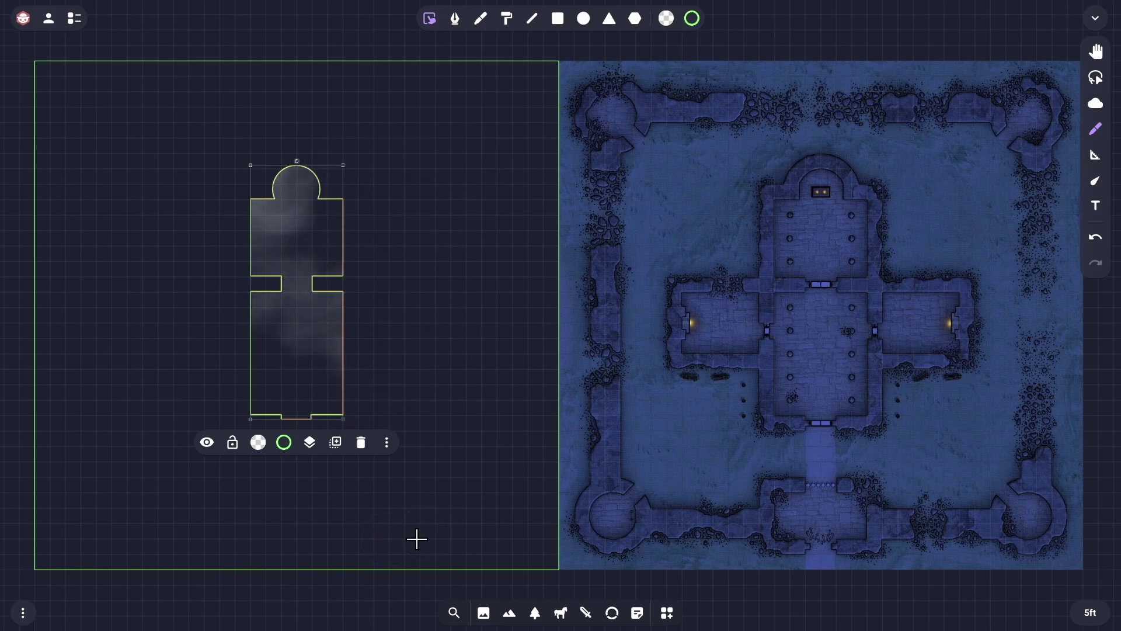
click(394, 587)
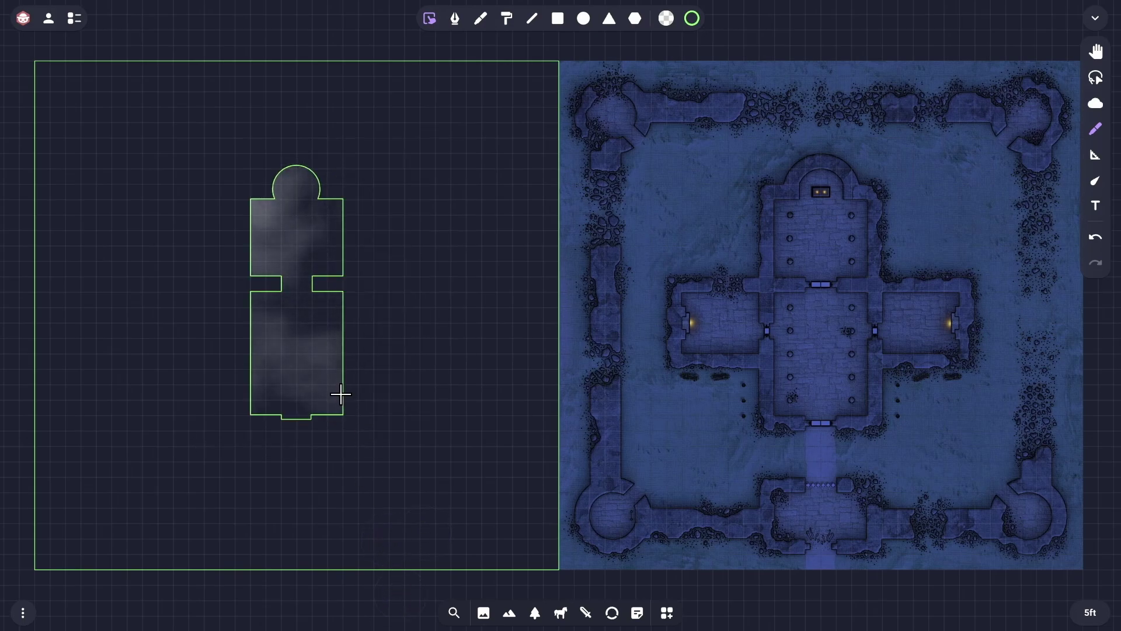
drag(344, 404, 888, 404)
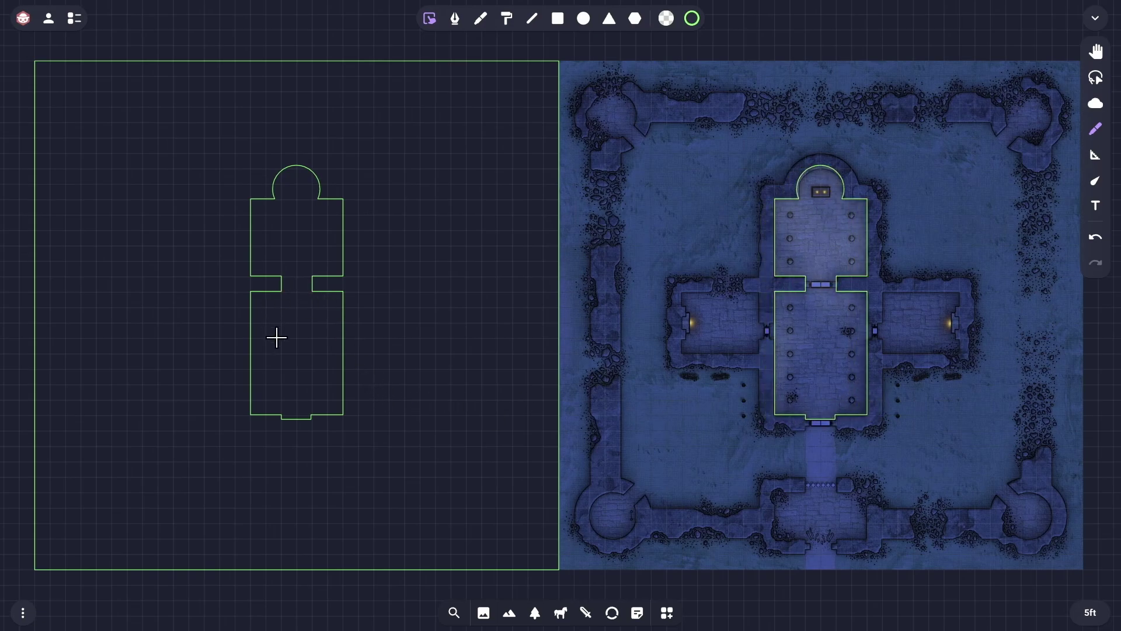
- Make the trimmed rectangle's fill fully transparent and add weather to it with the condition Rain
click(389, 571)
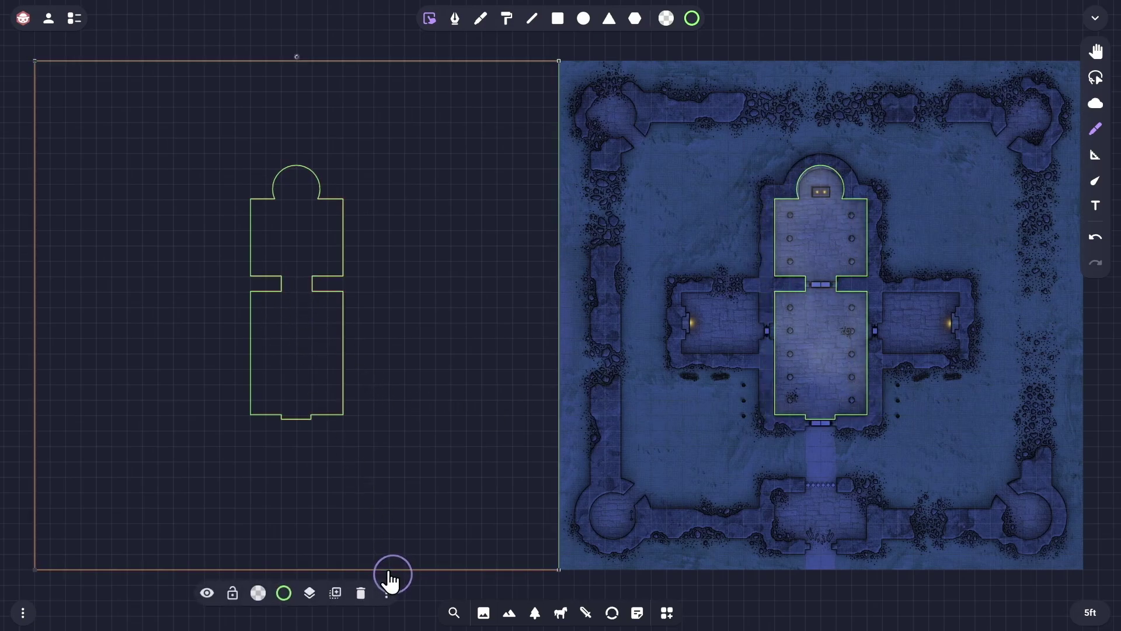
click(262, 591)
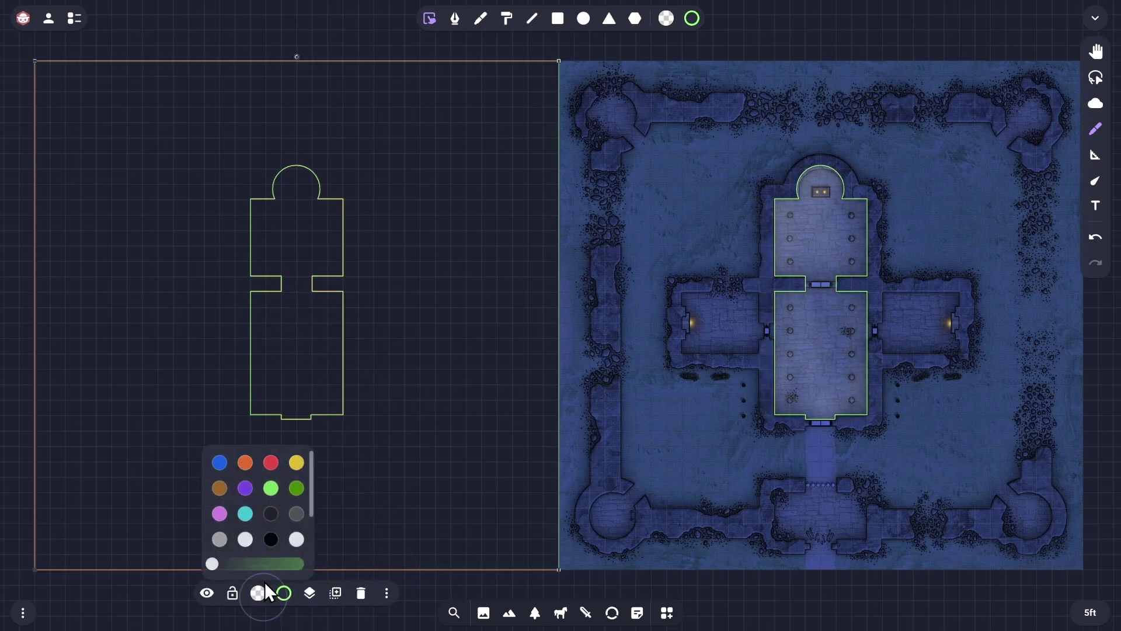
click(238, 564)
drag(238, 563, 182, 561)
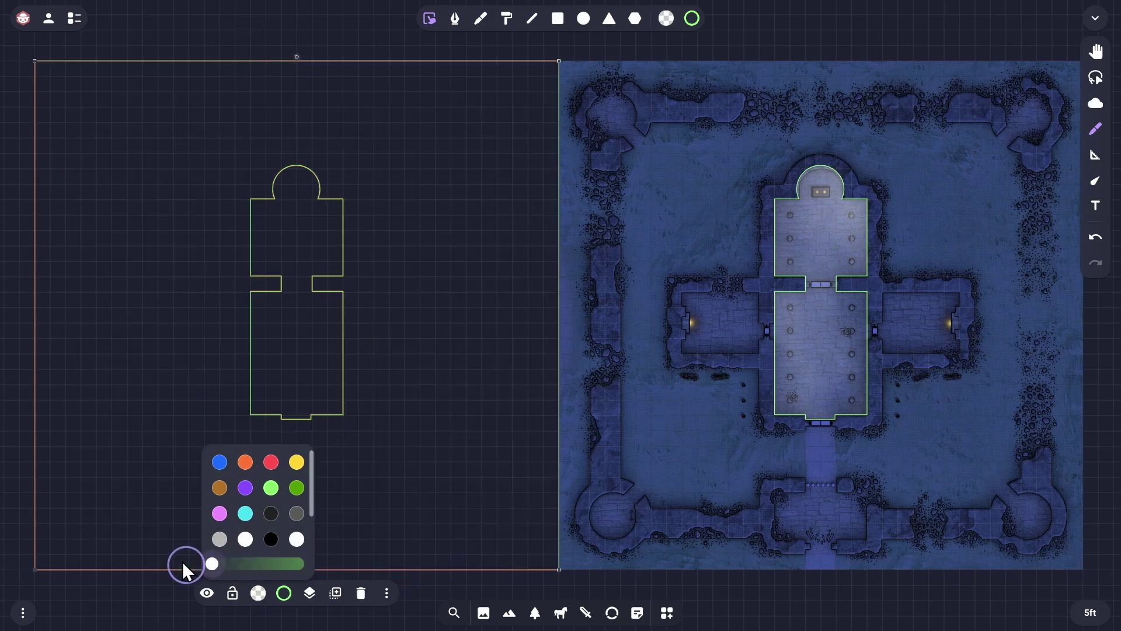
click(386, 594)
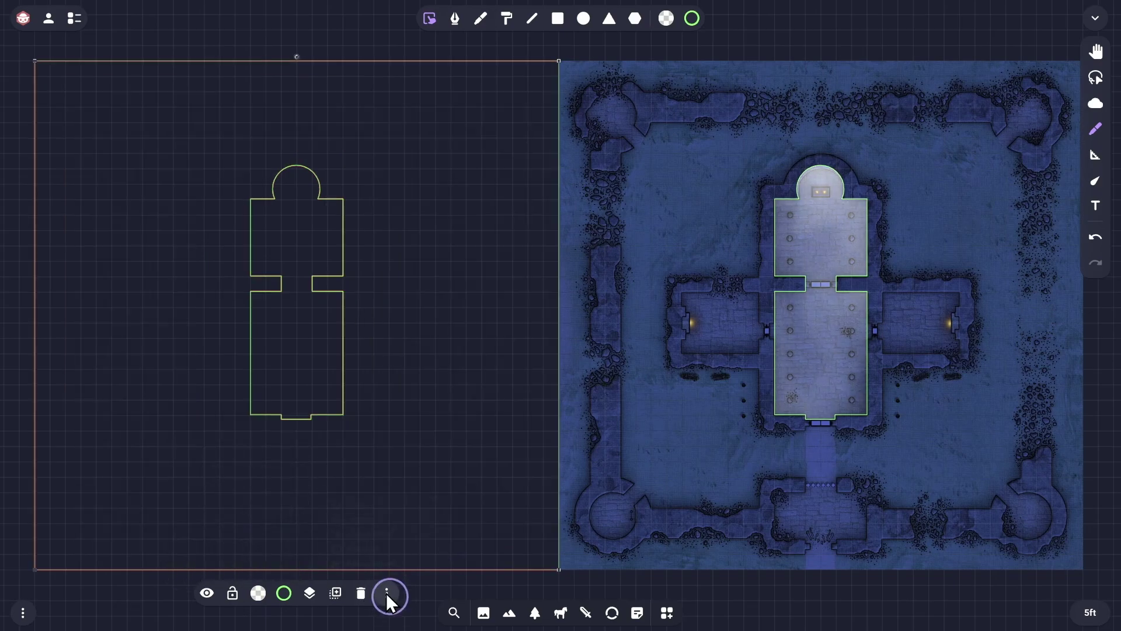
click(393, 565)
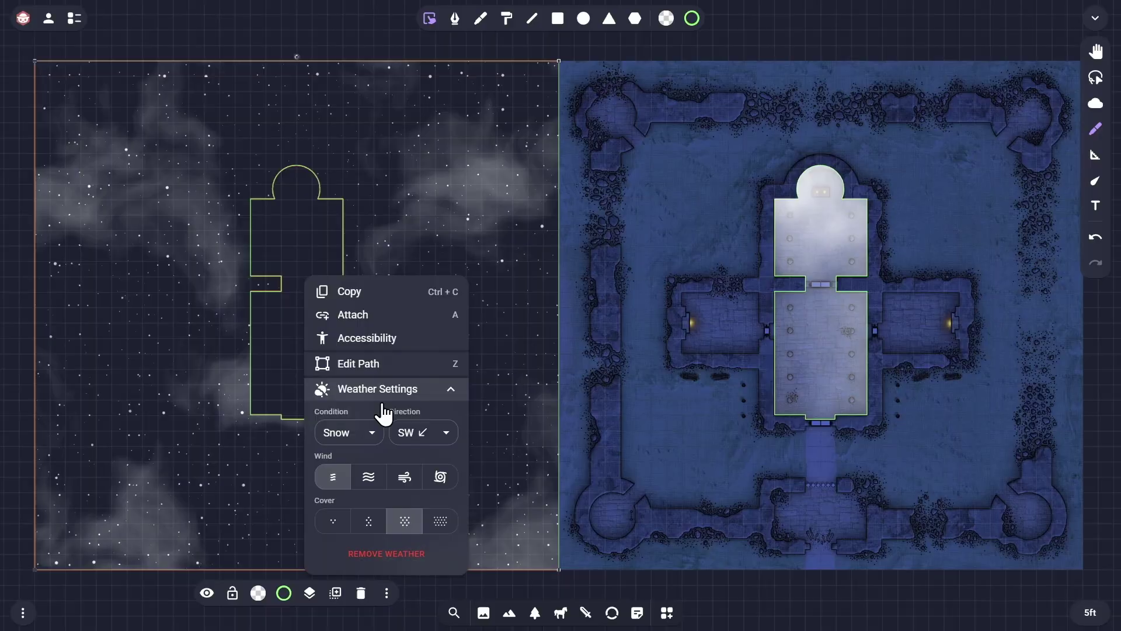
click(373, 435)
click(345, 497)
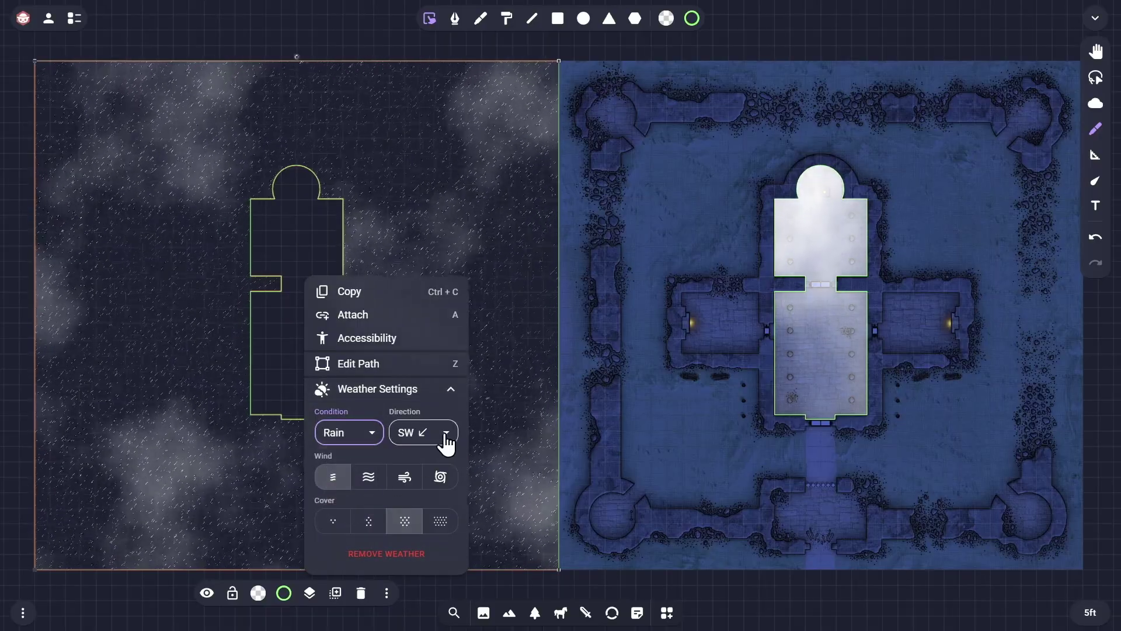
- Set the Rain weather's direction to SE, with wind at the second level and cover at the first level
click(443, 432)
scroll(430, 487, up, 2)
click(395, 495)
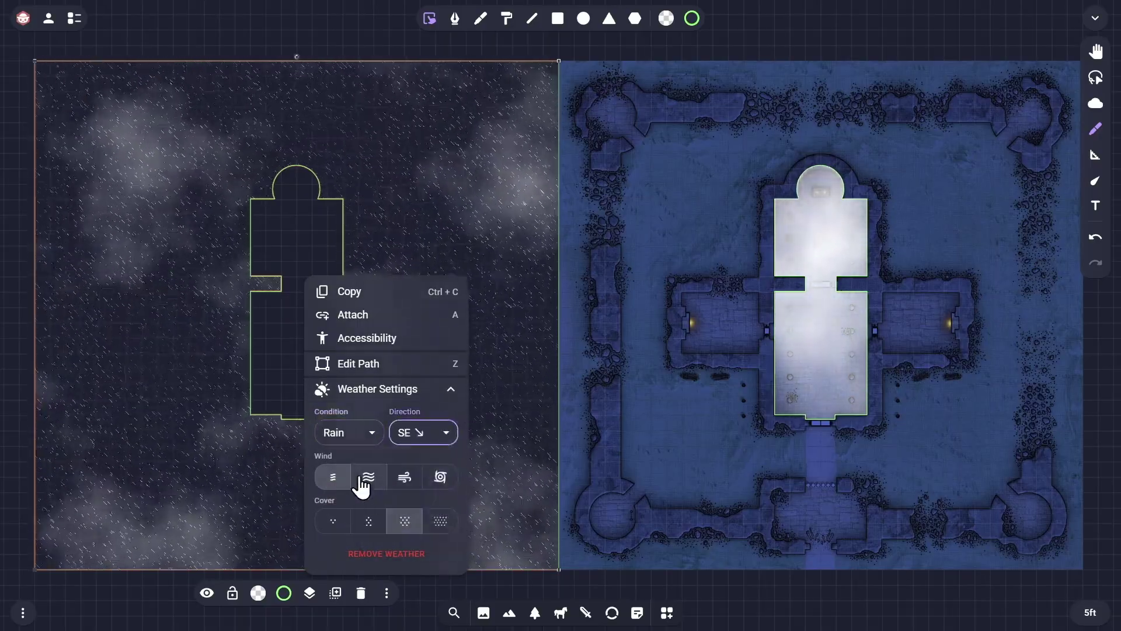
click(368, 477)
click(332, 526)
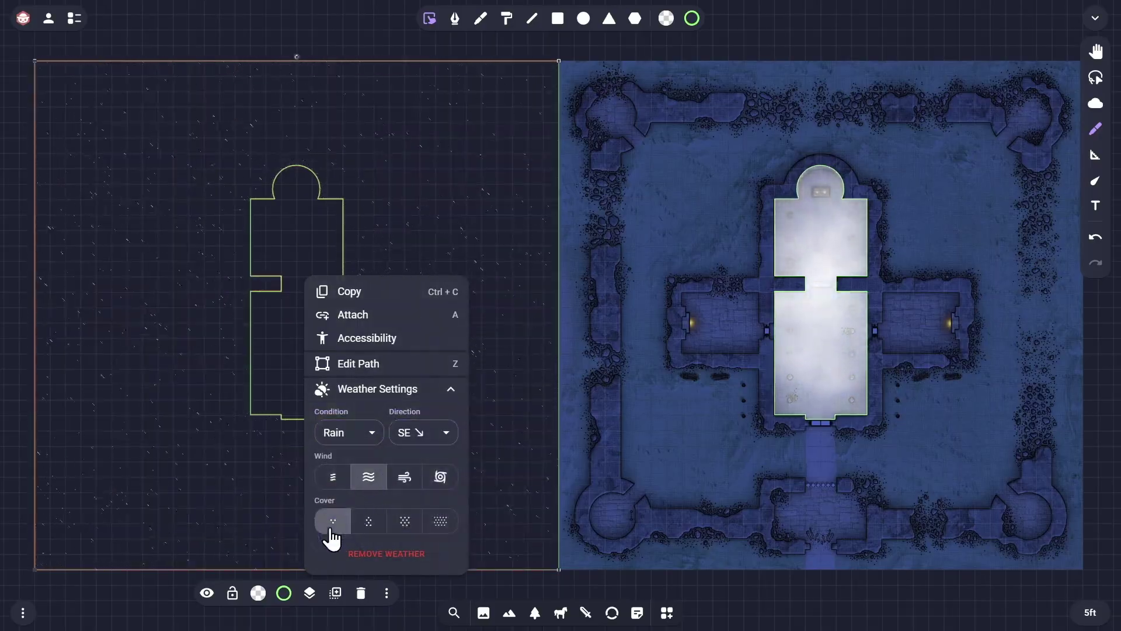
- Move the Rain shape back over the map and make the strokes of both weather shapes invisible
click(480, 580)
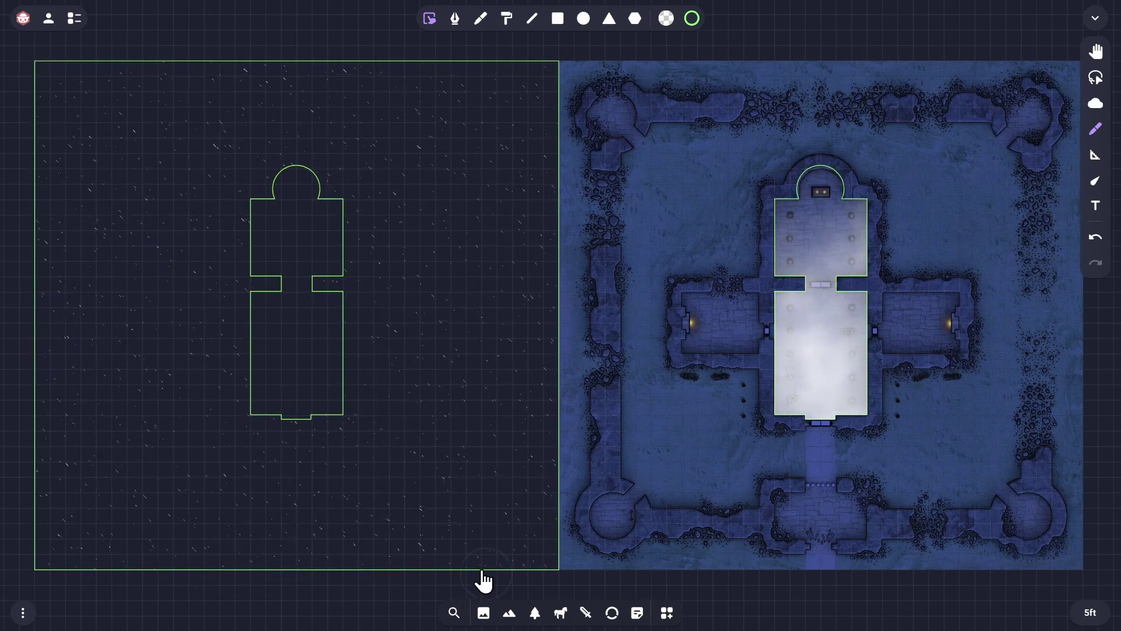
drag(485, 568, 1009, 577)
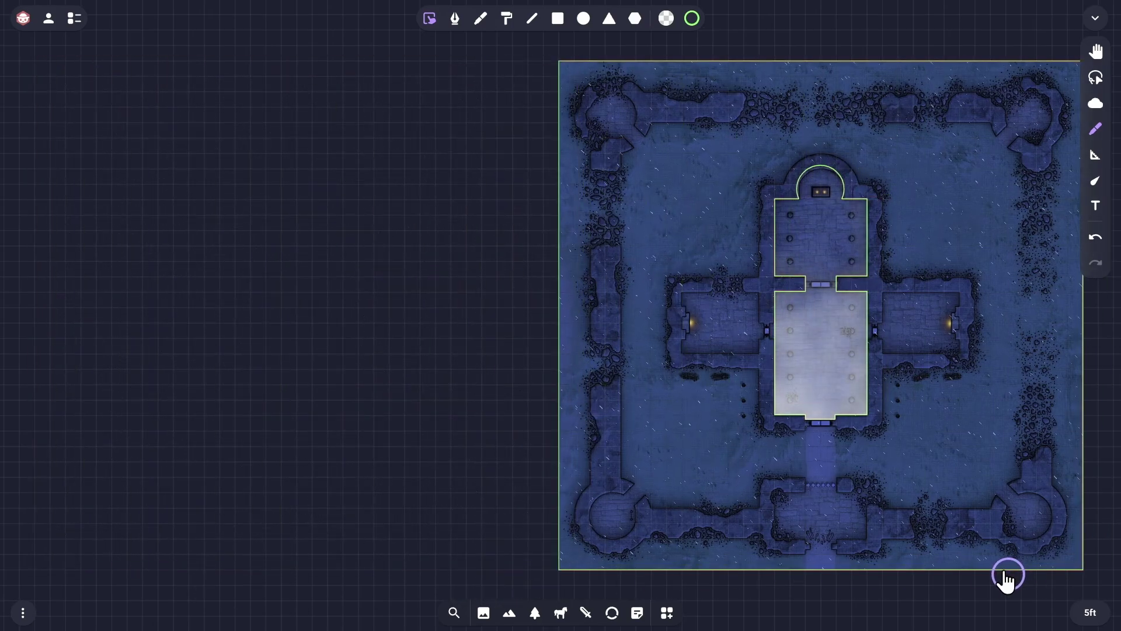
drag(558, 58, 1106, 581)
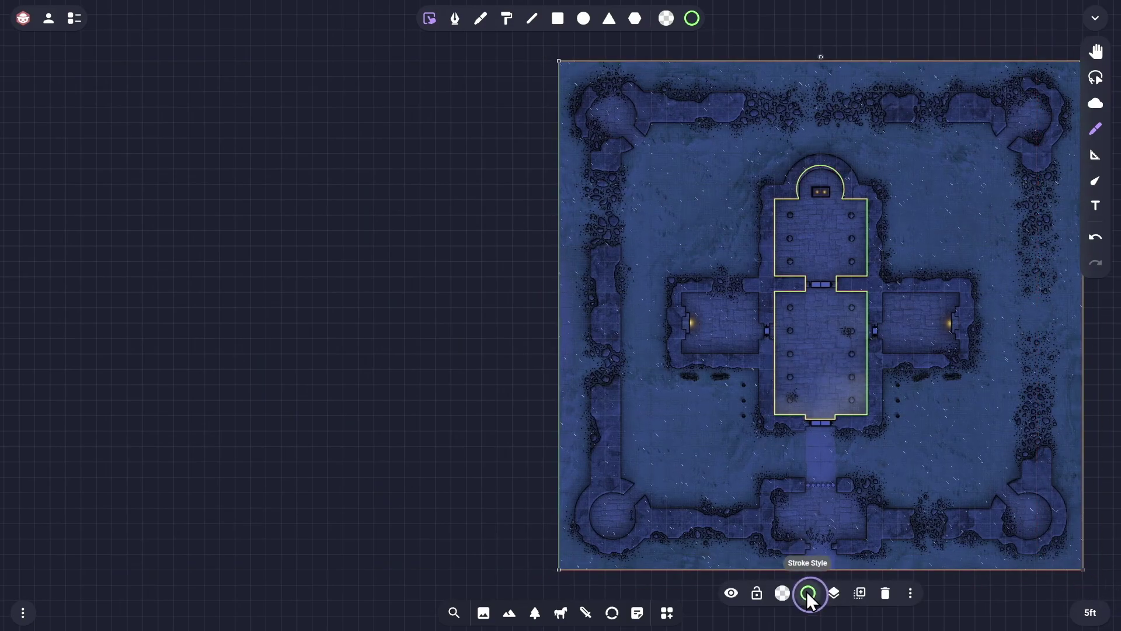
click(807, 593)
drag(912, 563, 810, 575)
click(428, 484)
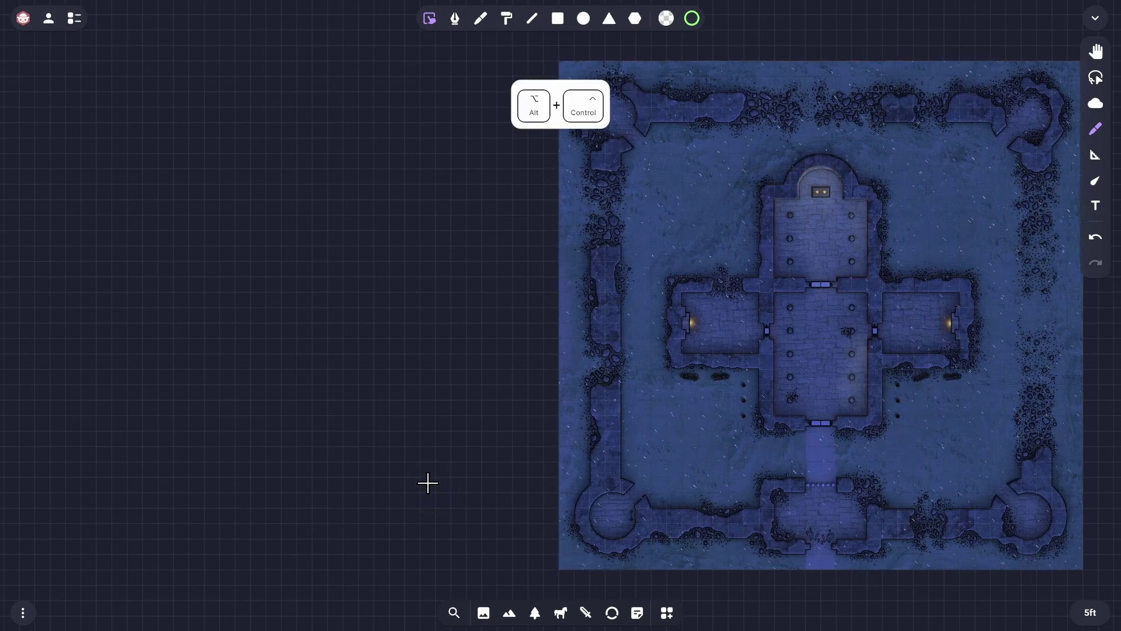
- Select the map-sized Rain path from the outliner's Maps group and open its weather settings
key(ctrl+alt+r)
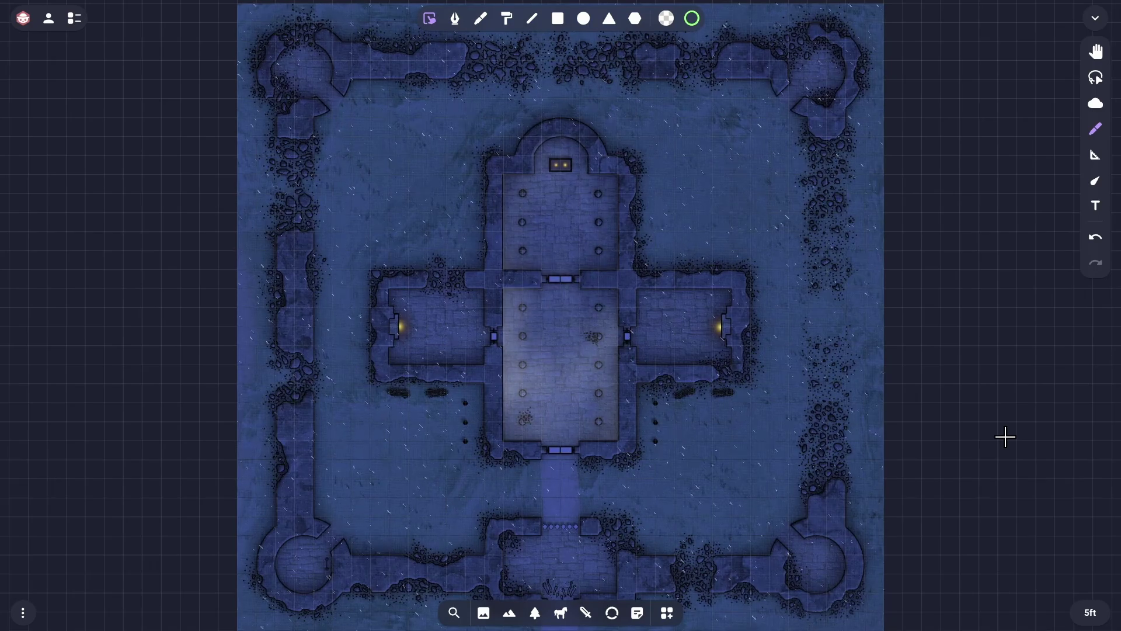
click(738, 533)
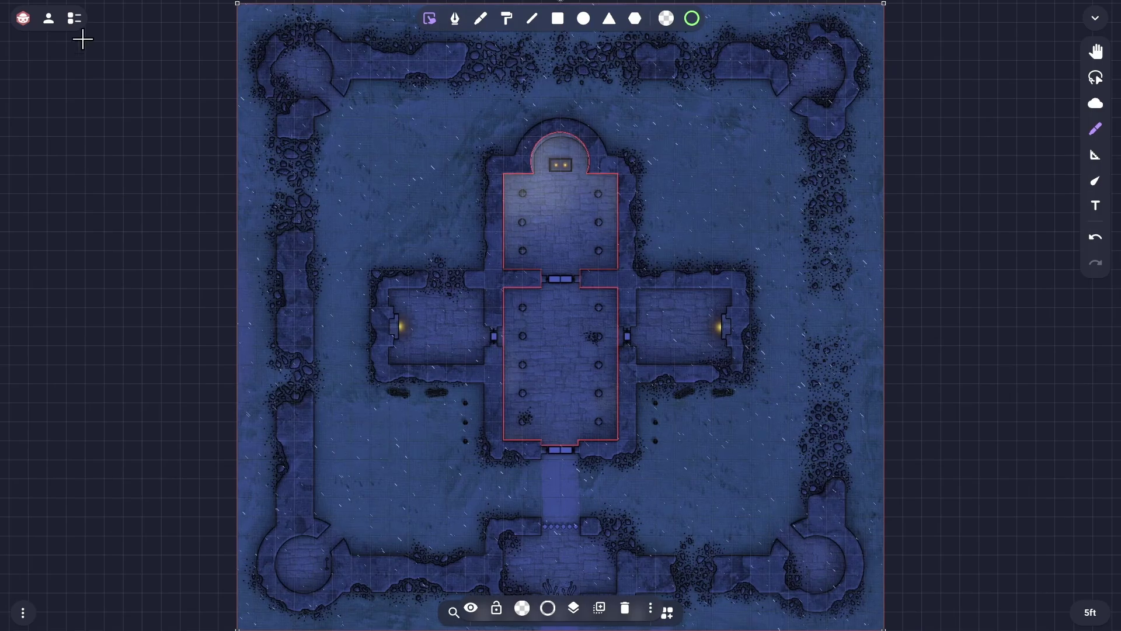
click(74, 18)
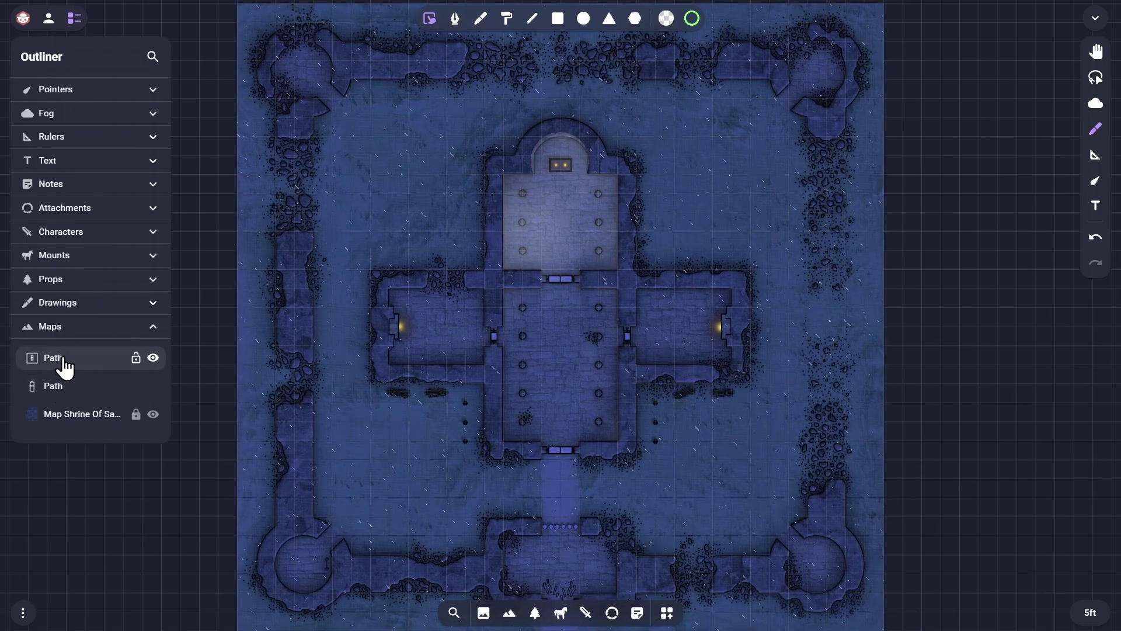
click(64, 362)
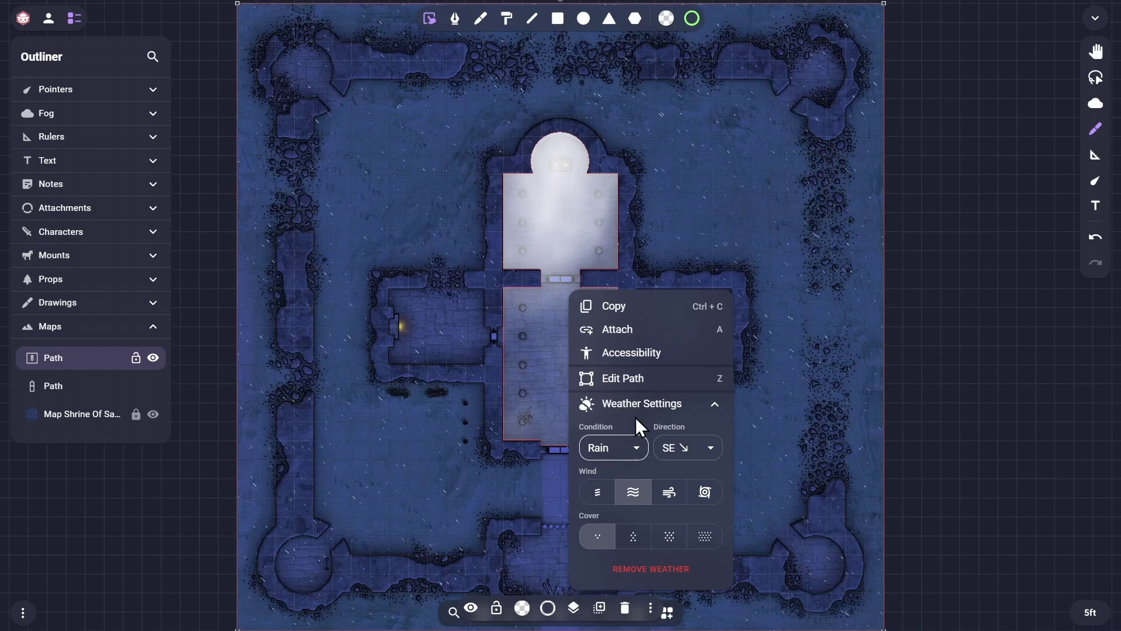
click(641, 386)
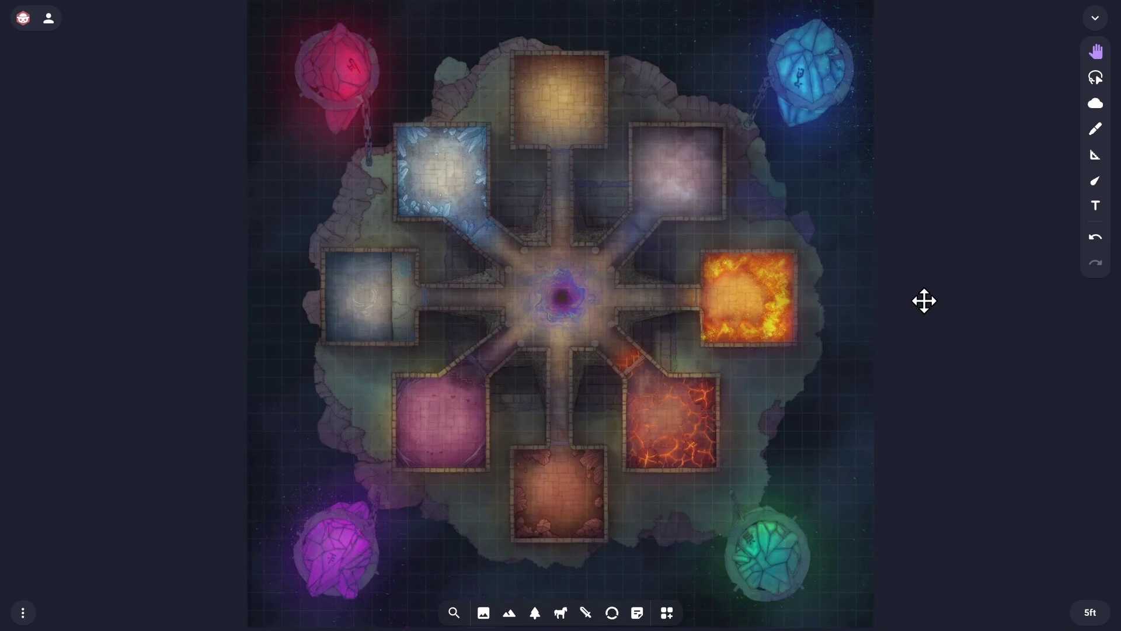
- Undo the last change on the map with eight elemental rooms
click(1095, 237)
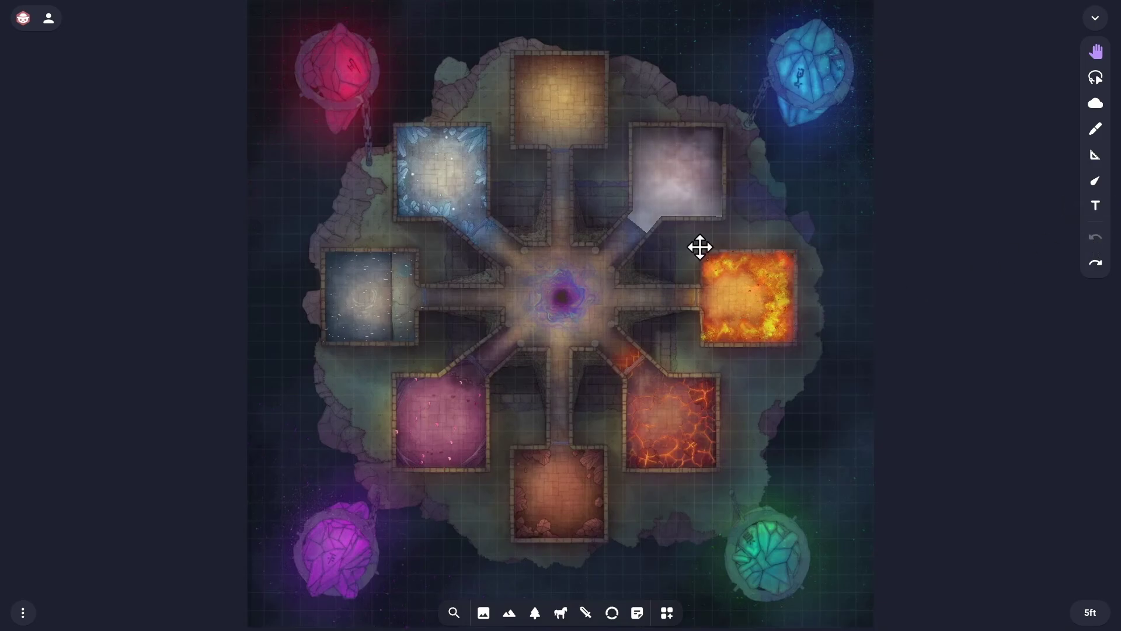
- Examine the weather effects in each elemental room around the central portal
scroll(422, 177, up, 6)
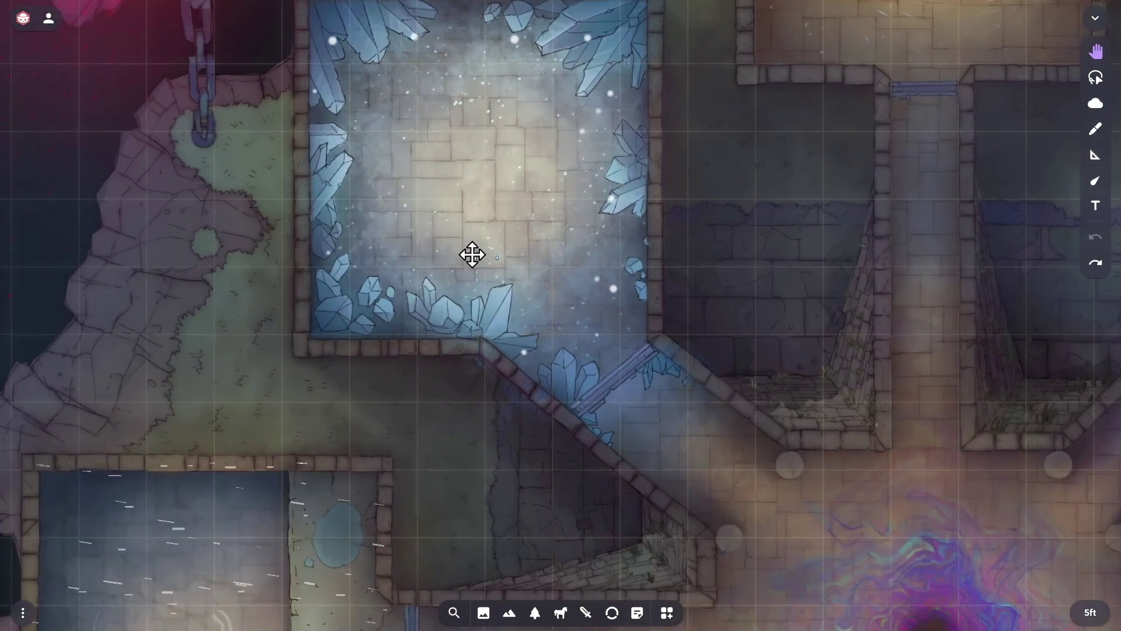
mouse_move(471, 253)
mouse_down()
mouse_move(593, 217)
mouse_move(833, 118)
mouse_up()
drag(861, 513, 726, 83)
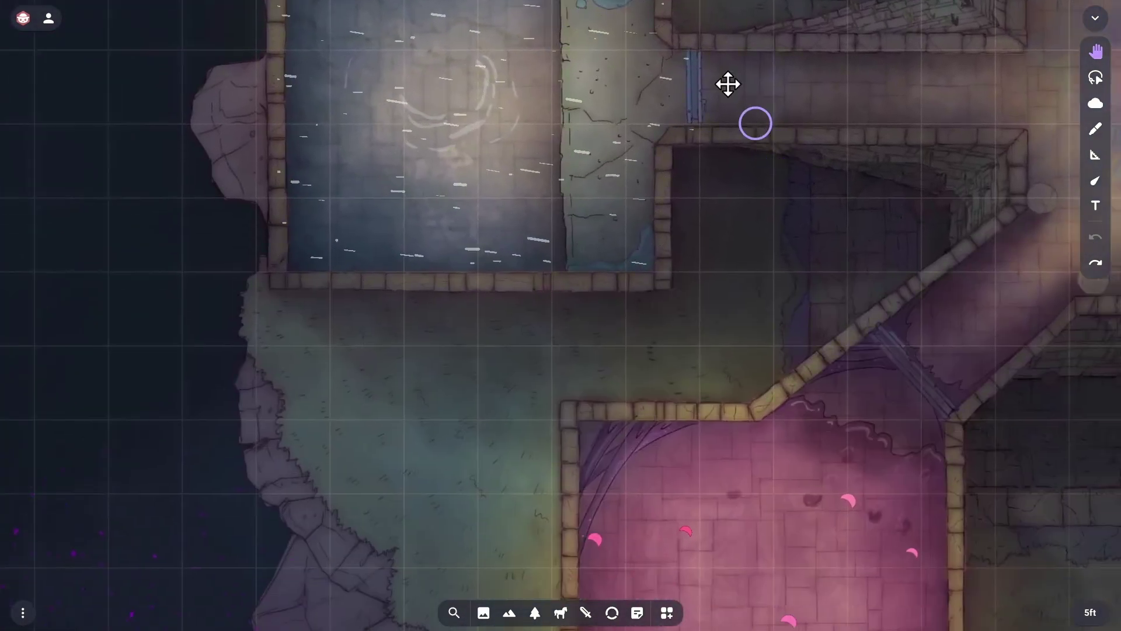
drag(964, 542, 816, 272)
drag(843, 310, 468, 50)
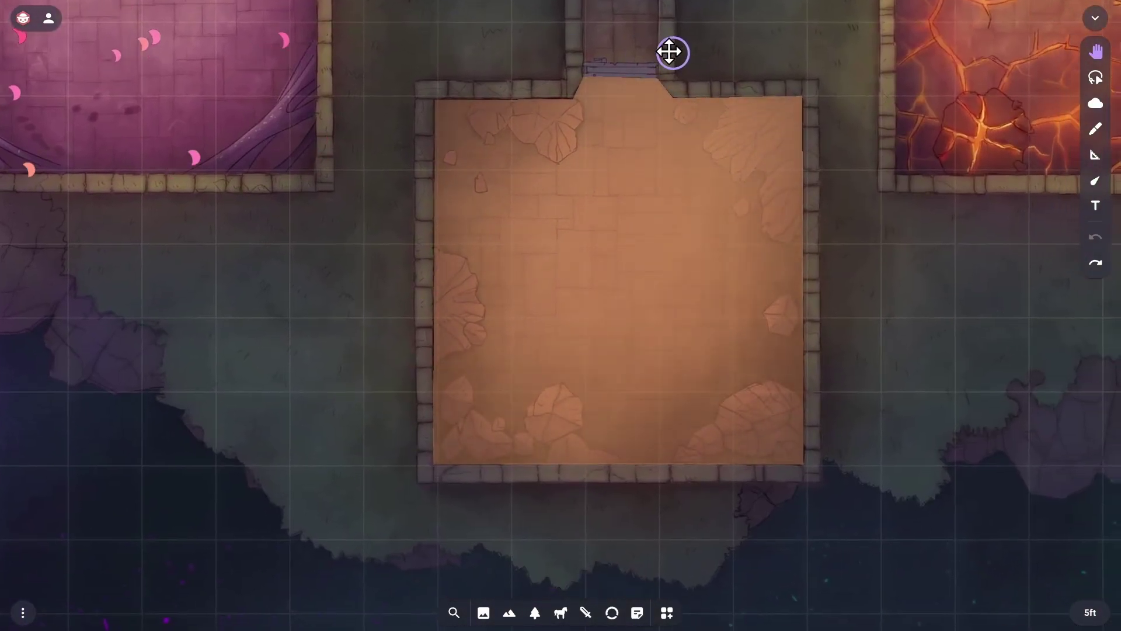
drag(671, 50, 525, 345)
drag(733, 201, 586, 348)
drag(672, 169, 465, 416)
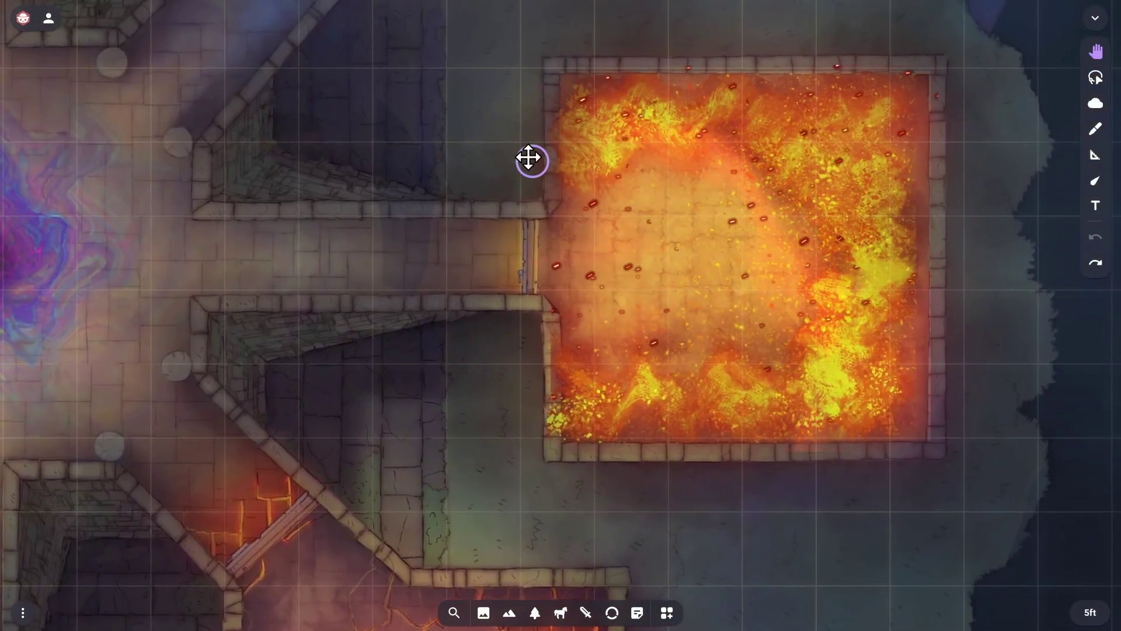
drag(531, 160, 768, 520)
scroll(758, 467, up, 3)
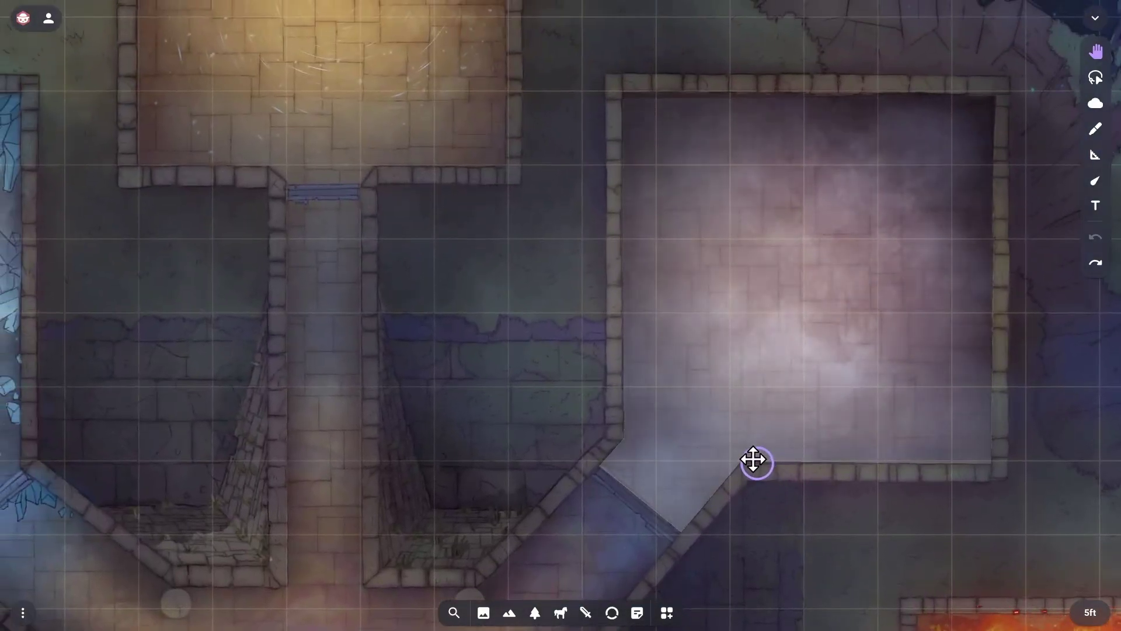
key(ctrl+alt+b)
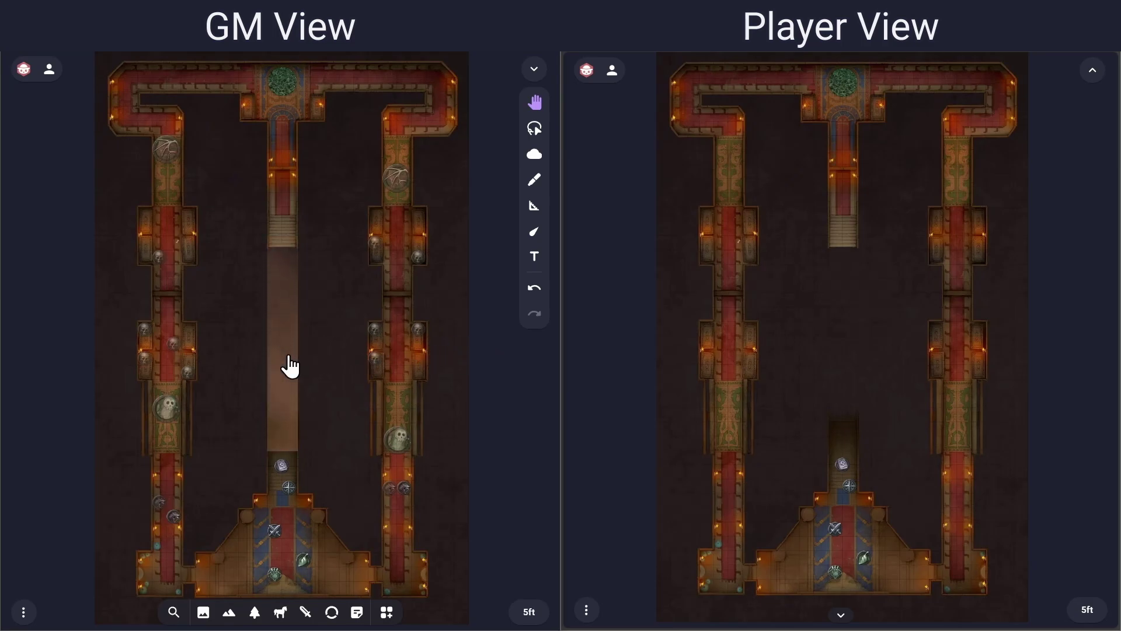
- Reveal the hidden weather shape covering the central corridor to the players and deselect it
click(290, 367)
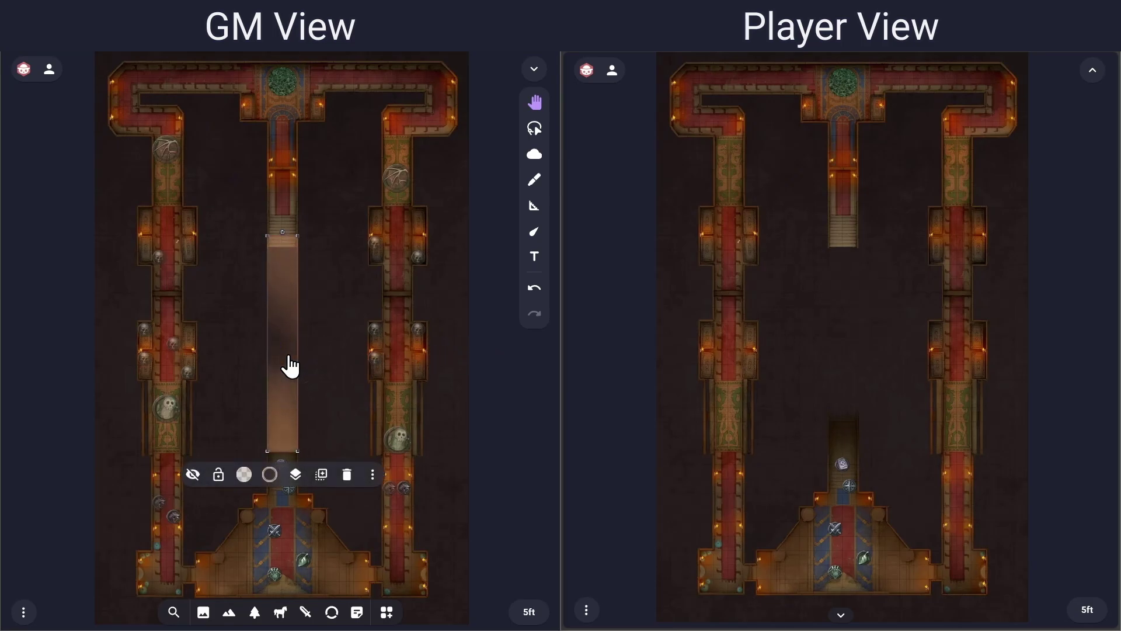
click(193, 474)
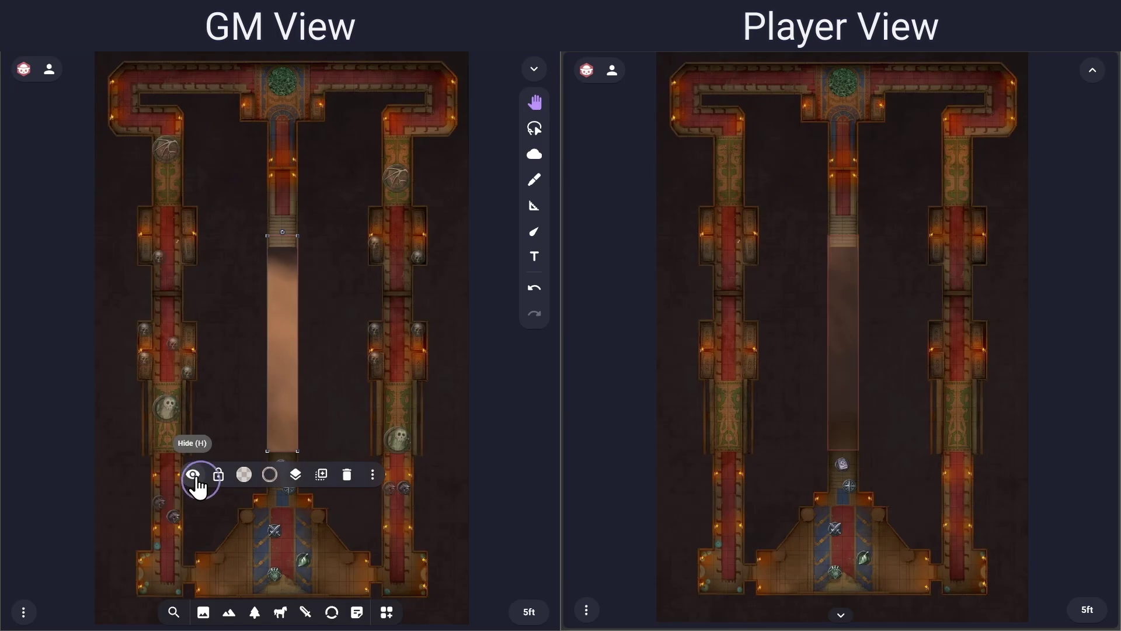
click(326, 408)
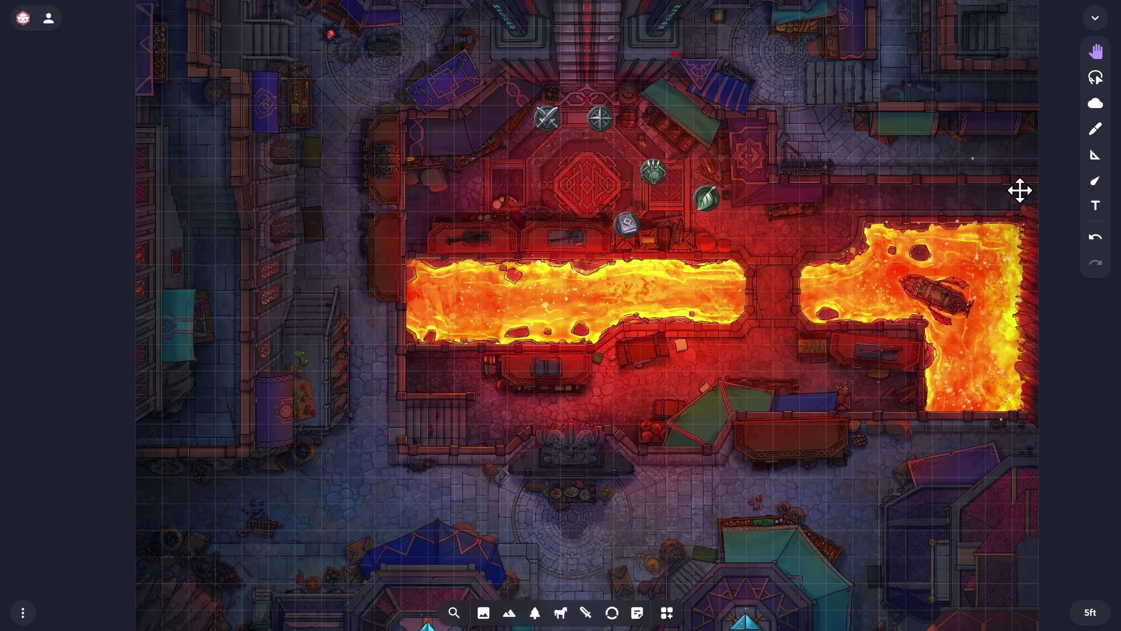
click(1094, 245)
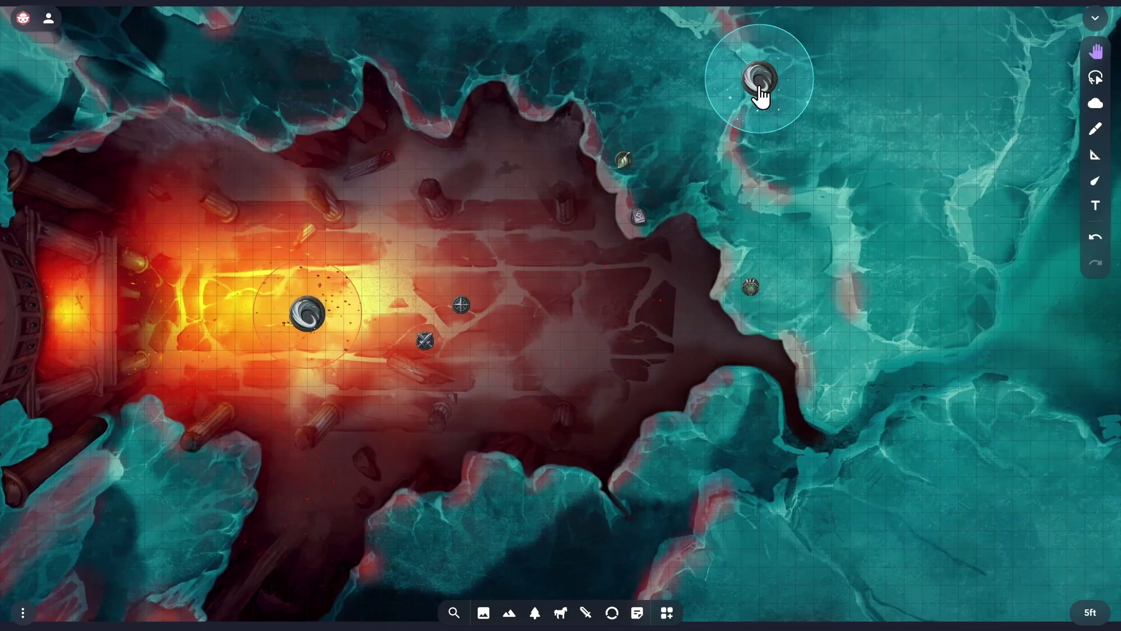
- Move the icy weather token onto the two characters at the ice edge and the fiery one onto the two characters in the hall
drag(761, 89, 661, 190)
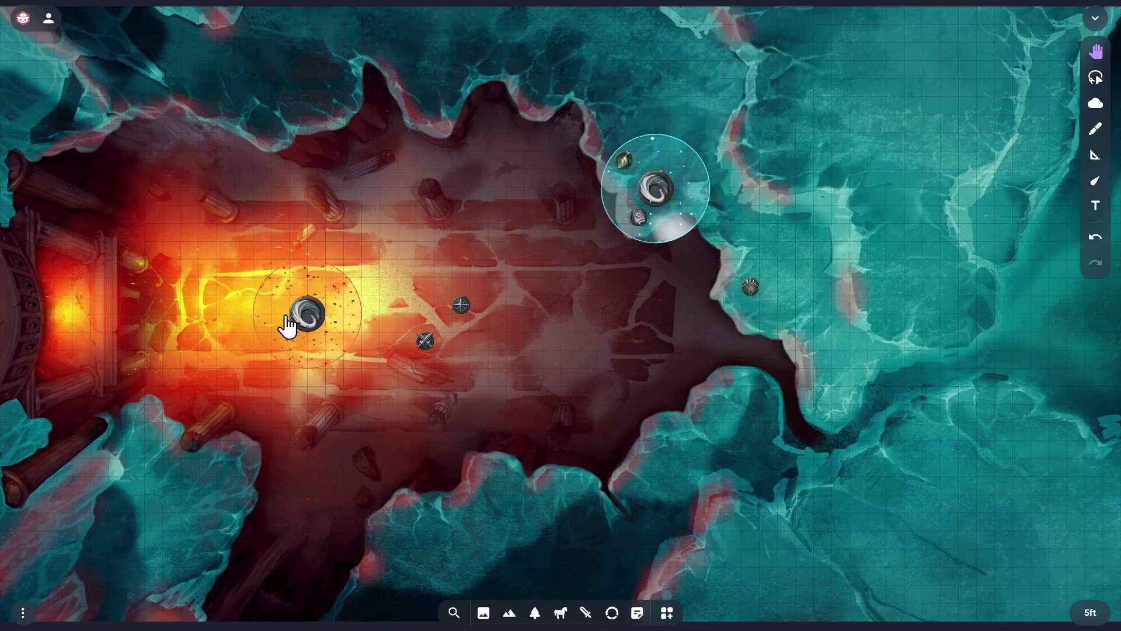
drag(303, 318, 422, 327)
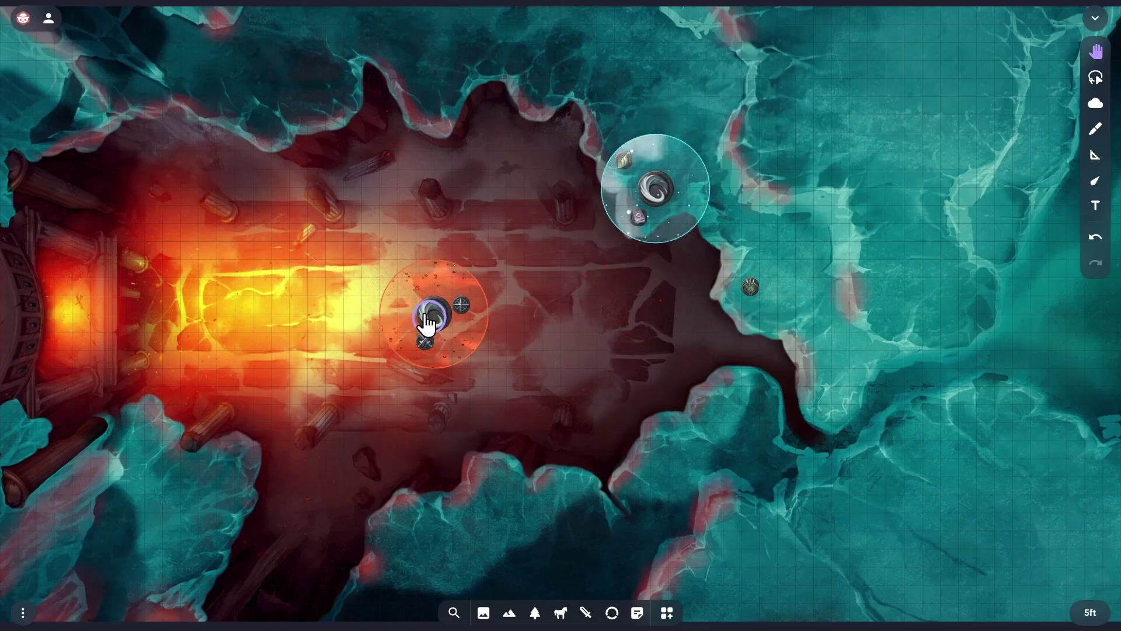